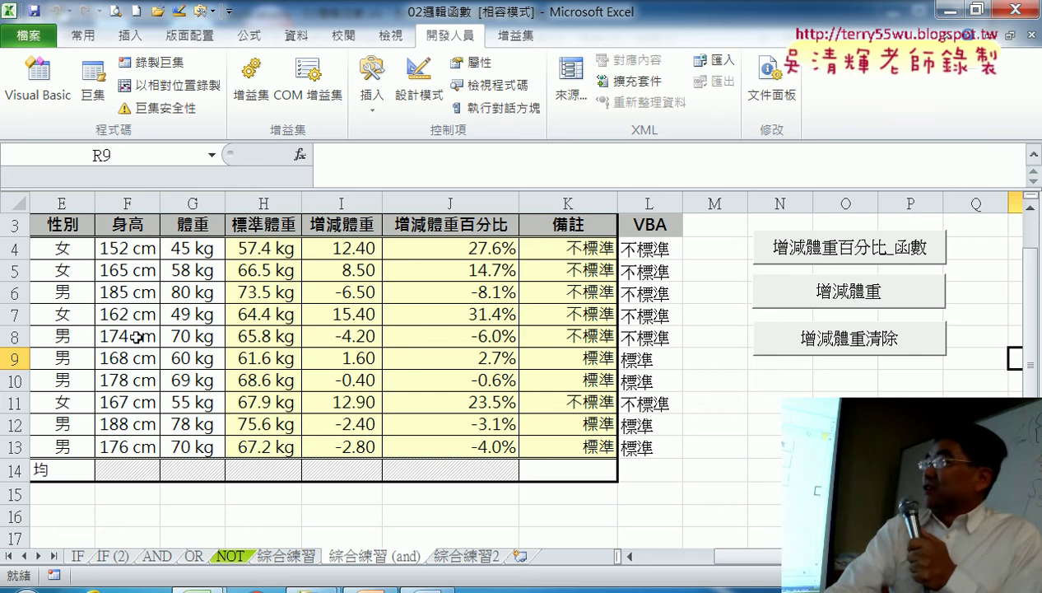
Insert a blank row 14 under the weight data, checking that column E ends at E13.
left_click(62, 247)
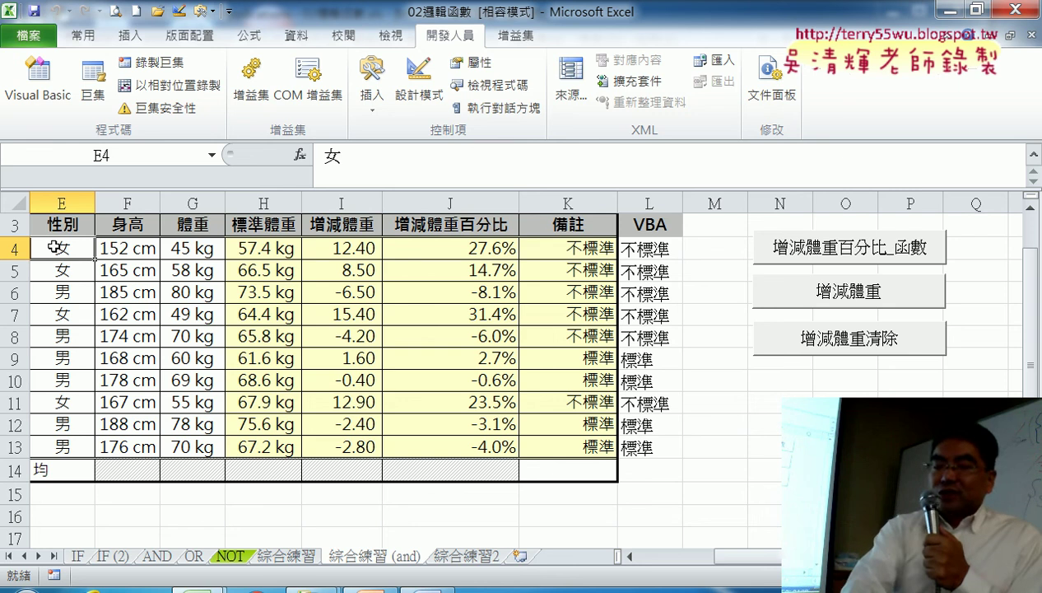
key("ctrl+Down")
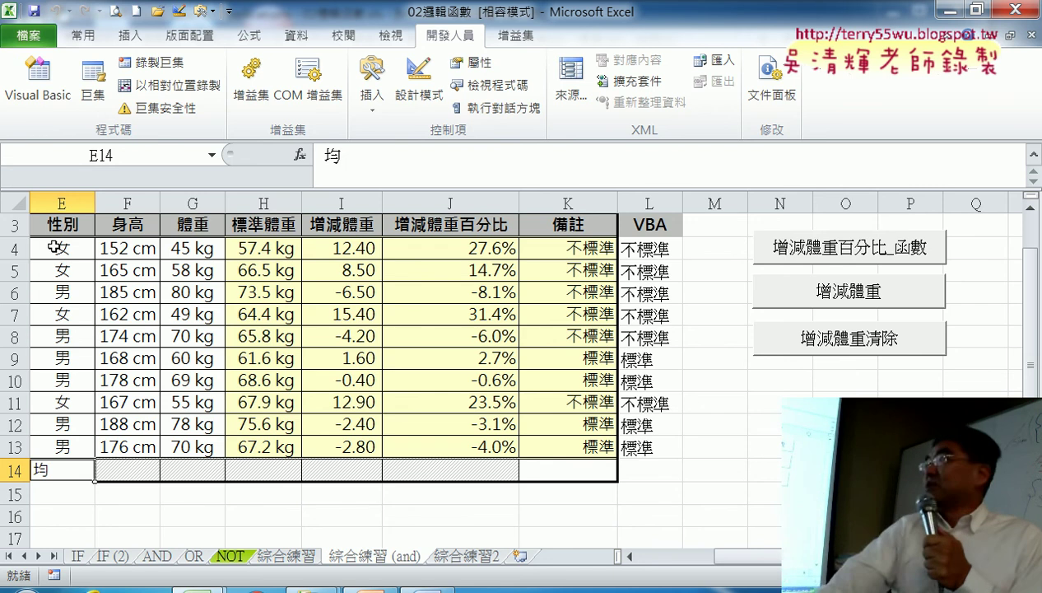
left_click(14, 470)
right_click(14, 470)
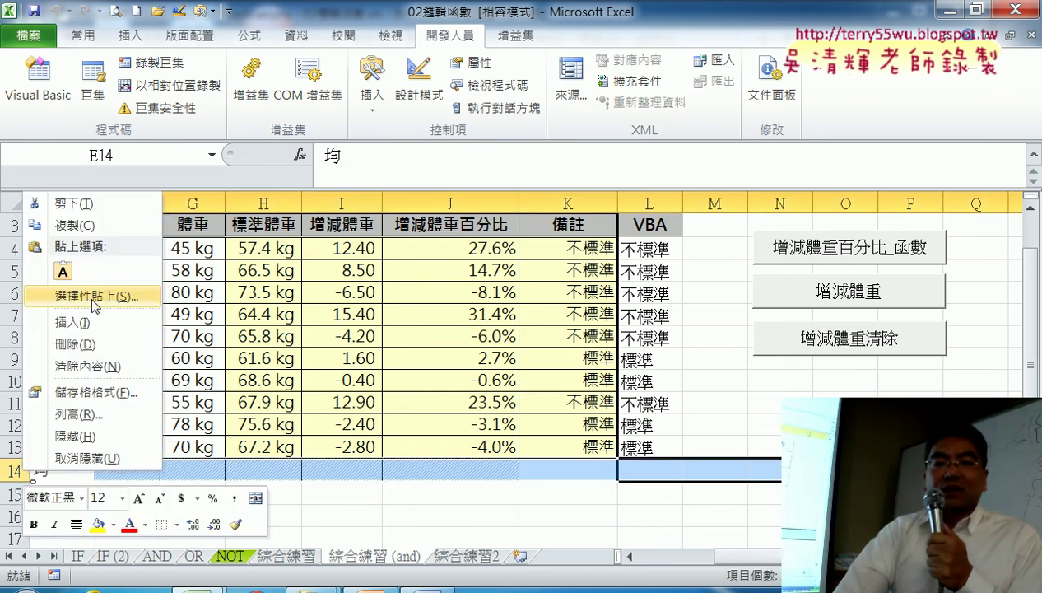
left_click(86, 320)
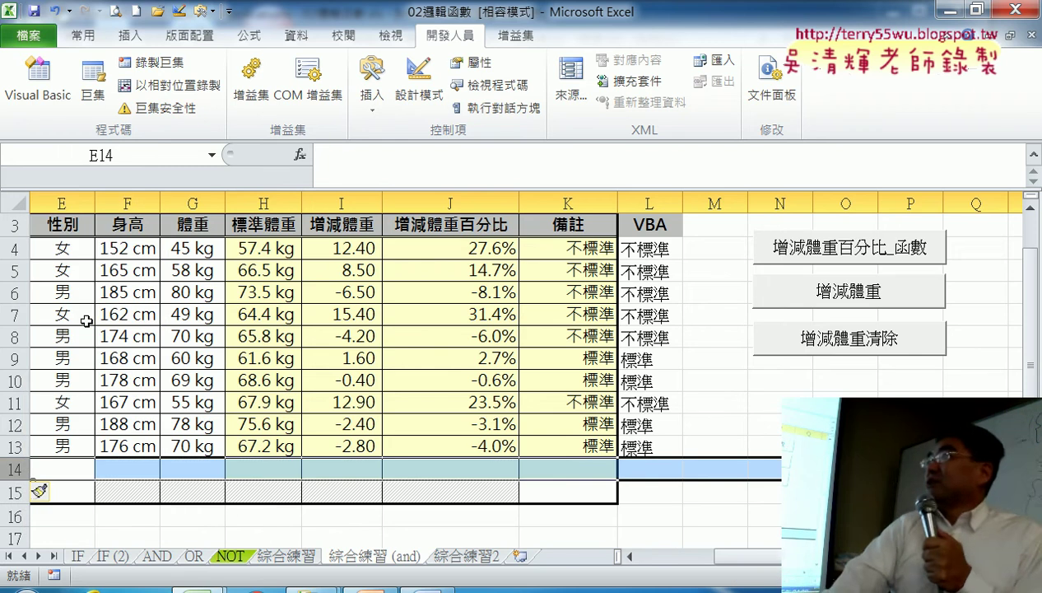
left_click(63, 219)
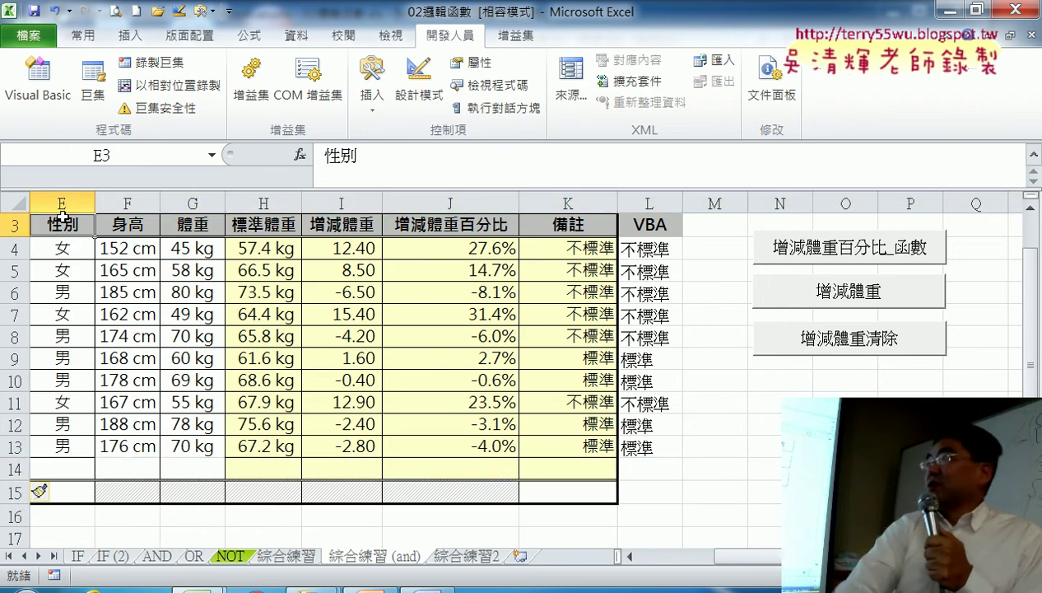
key("ctrl+Down")
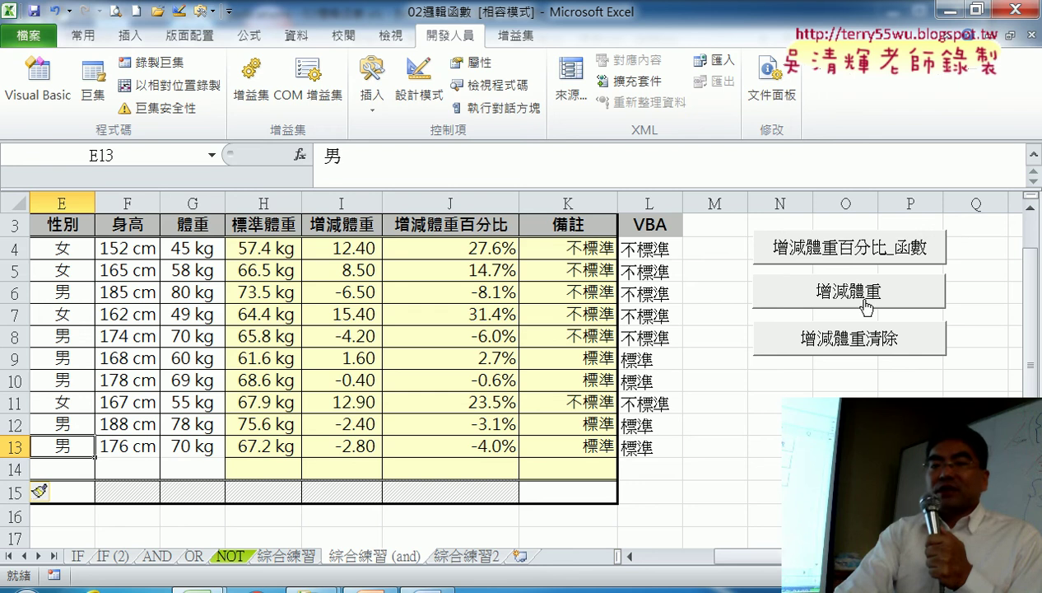
Open the button's assigned 增減體重百分比_函數 macro code and select the loop end value 13.
right_click(868, 250)
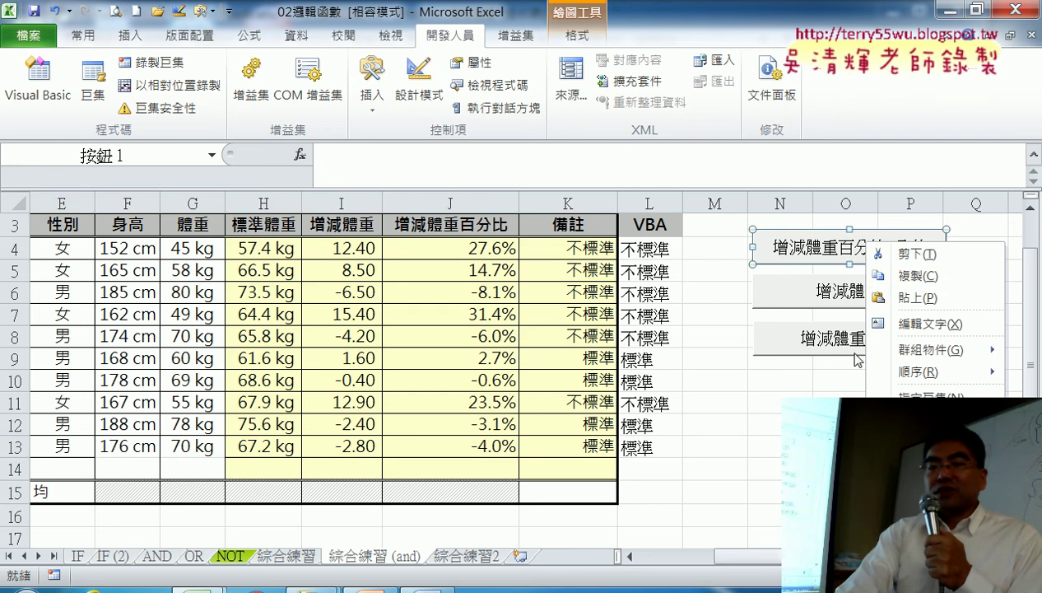
left_click(922, 390)
left_click(981, 279)
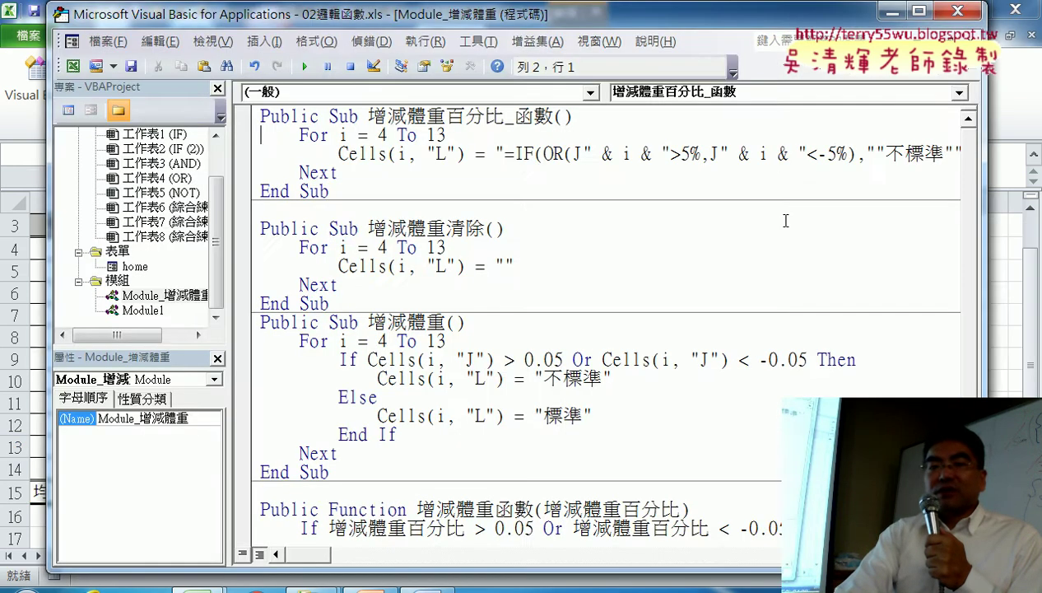
left_click_drag(448, 136, 426, 135)
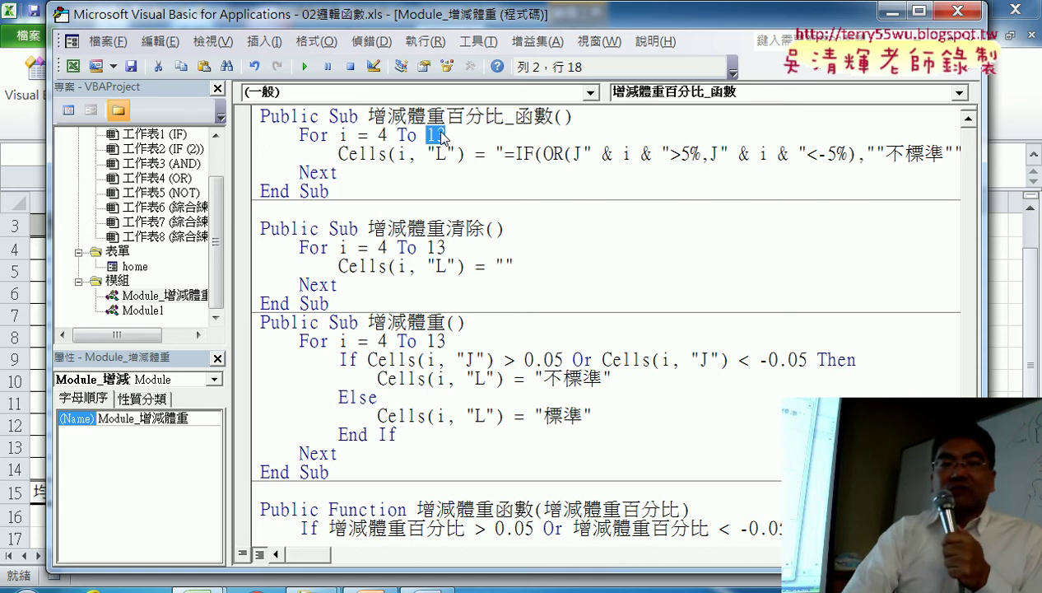
left_click_drag(247, 14, 343, 23)
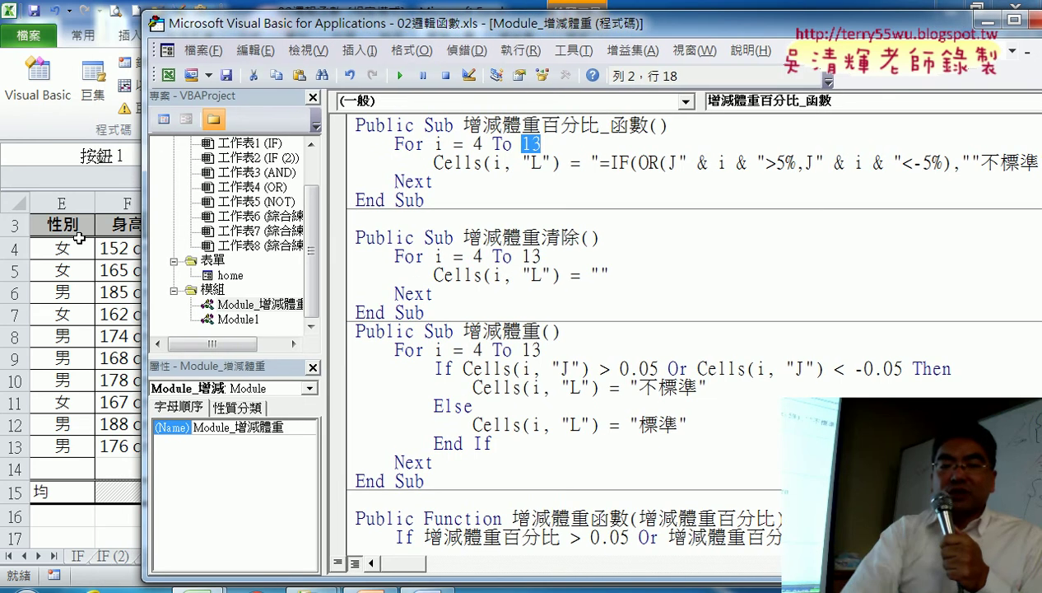
Replace 13 in the For line with Range("A4").End(xlDown).Row, choosing xlDown from IntelliSense.
type("range")
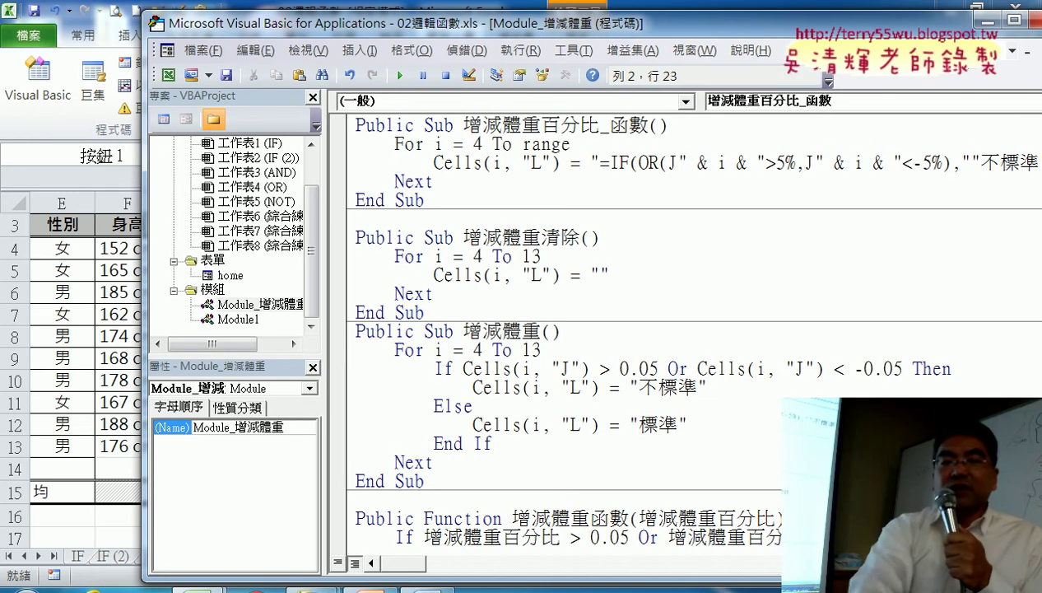
type("(\"A4")
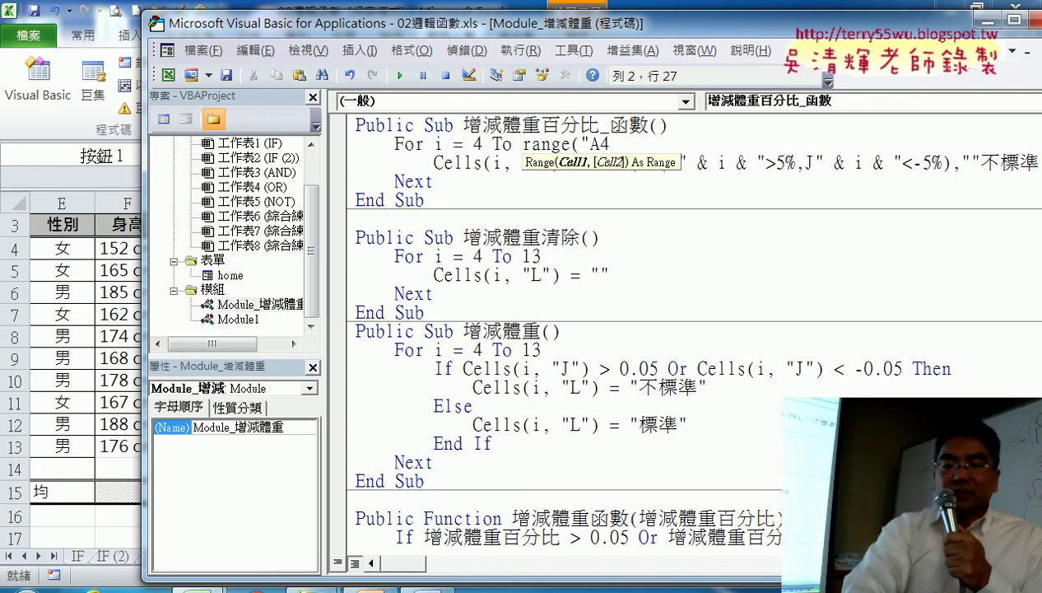
type("\")")
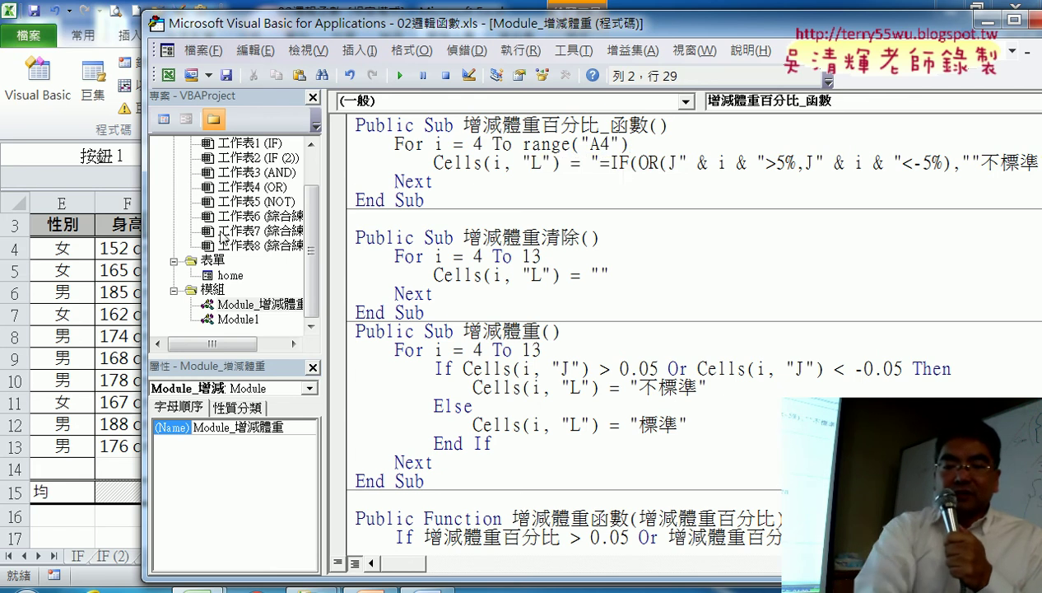
type(".e")
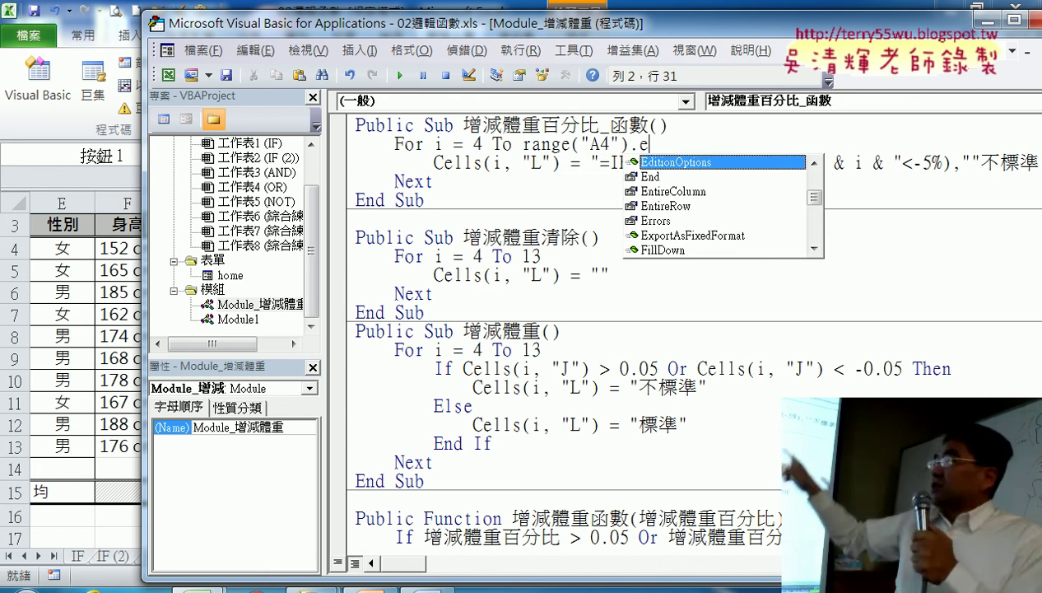
type("nd ")
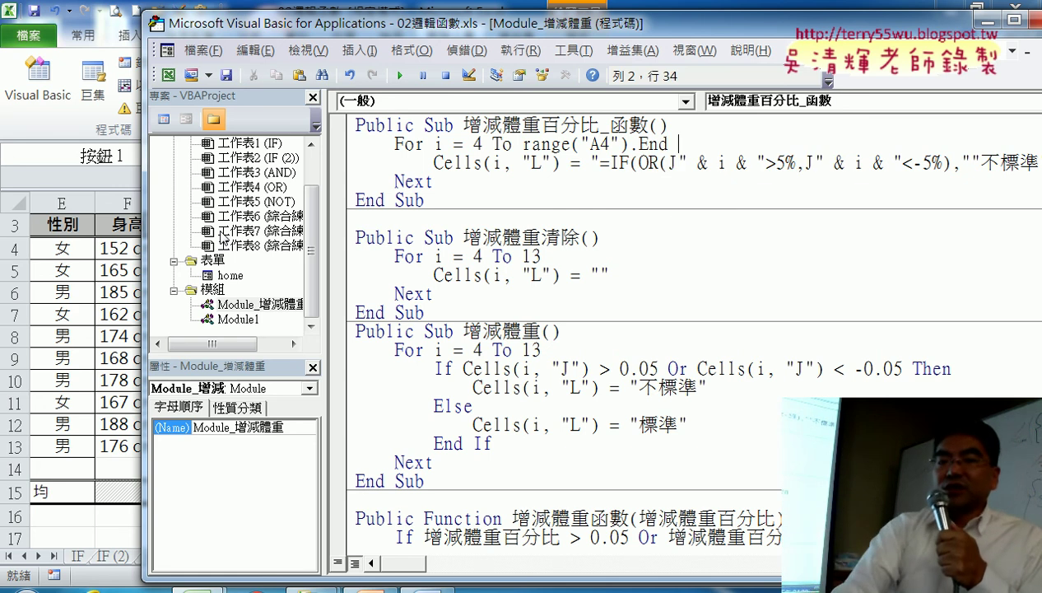
type("(")
key("Down")
key("Down")
key("Down")
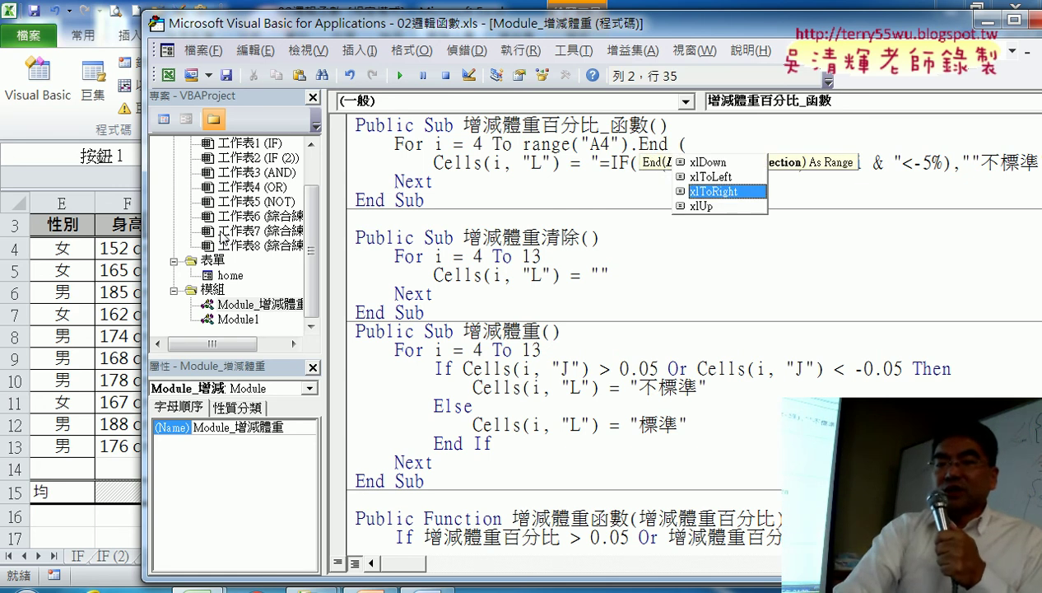
key("Up")
key("Up")
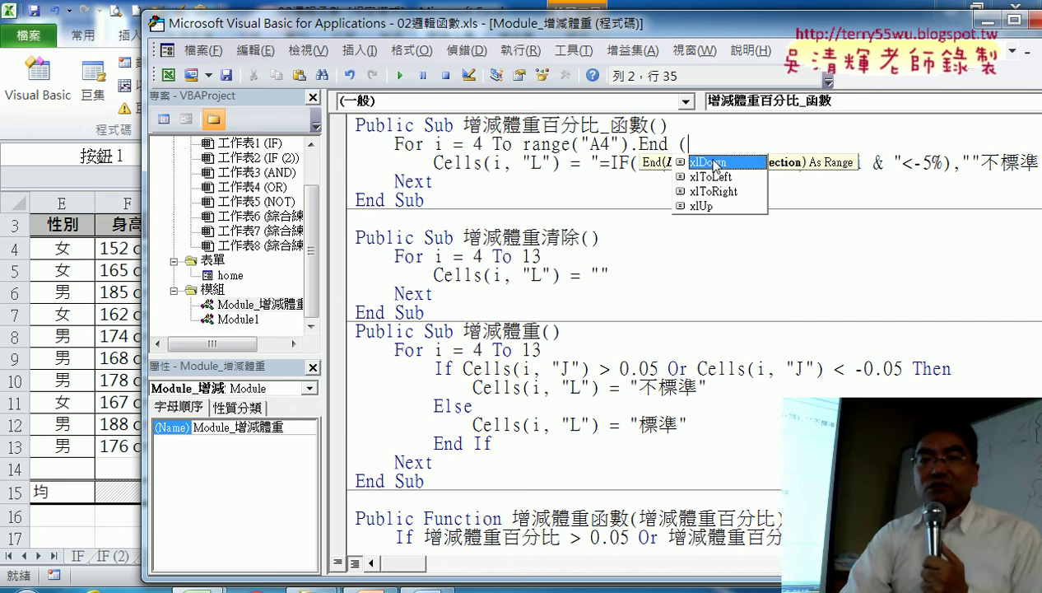
double_click(708, 162)
type(")")
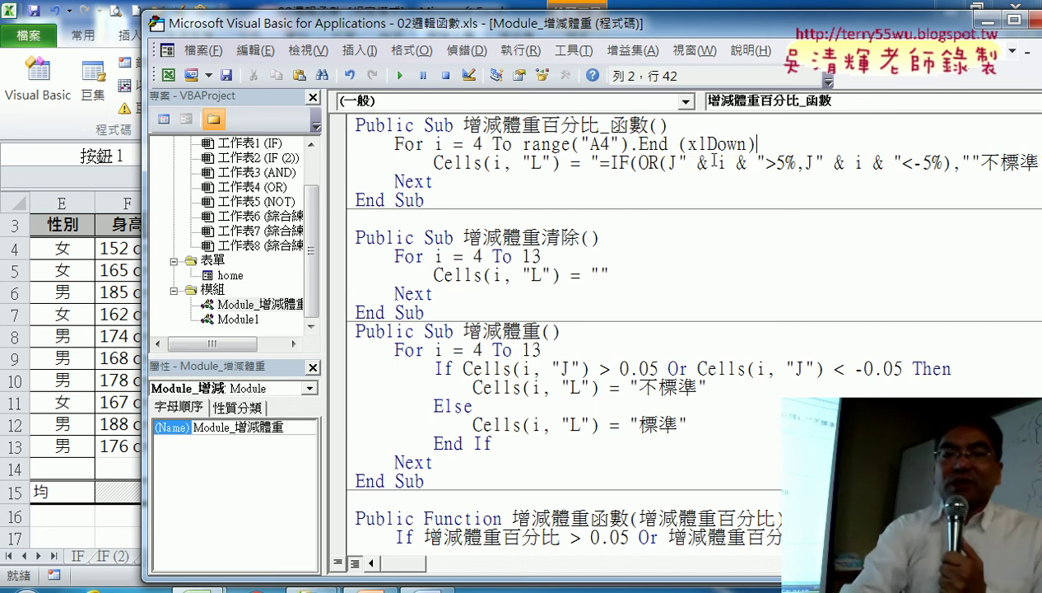
type(".r")
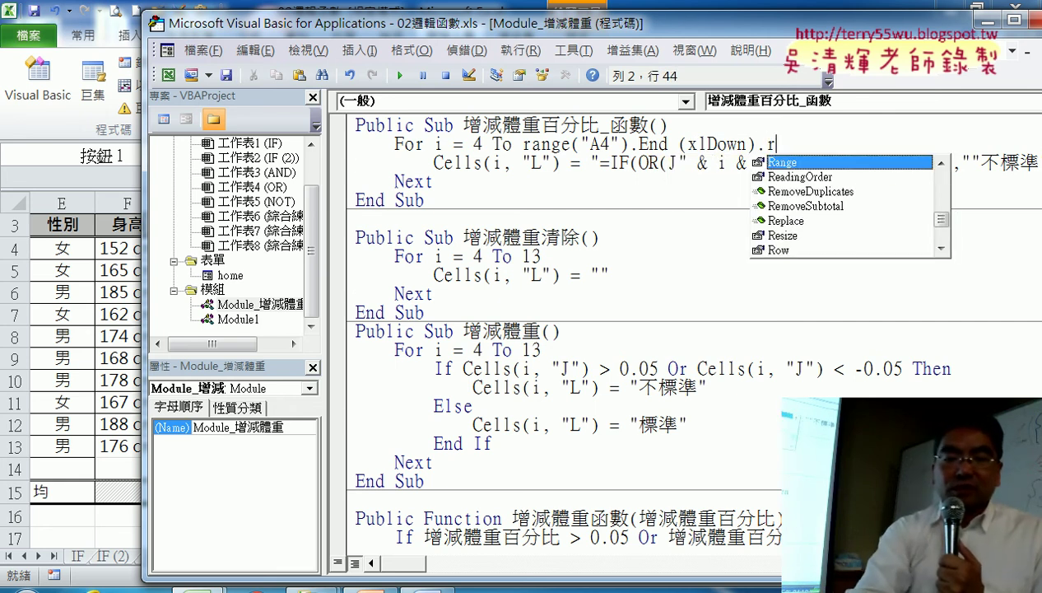
type("ow")
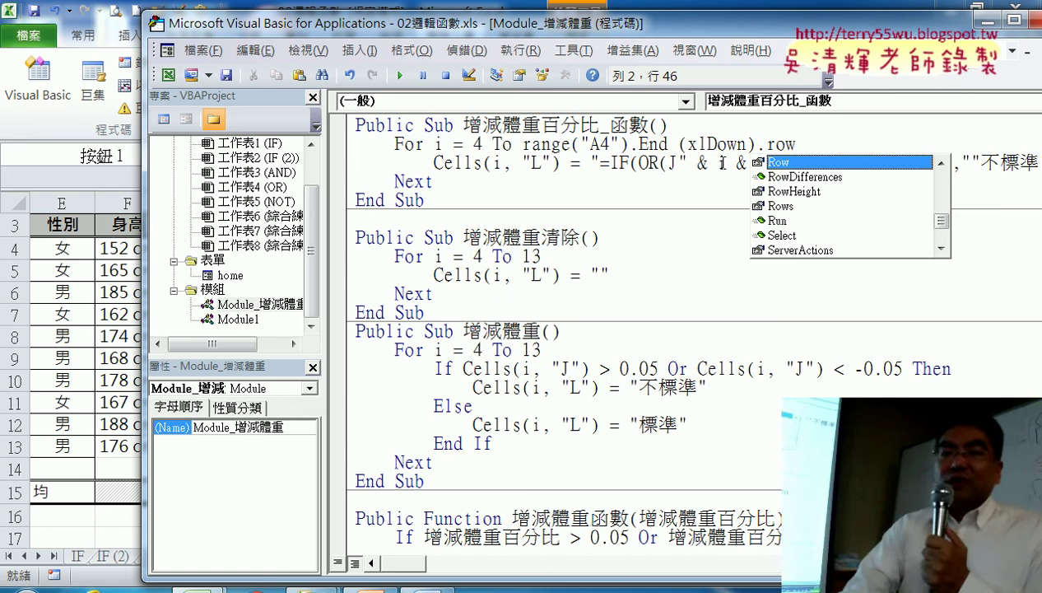
left_click(614, 208)
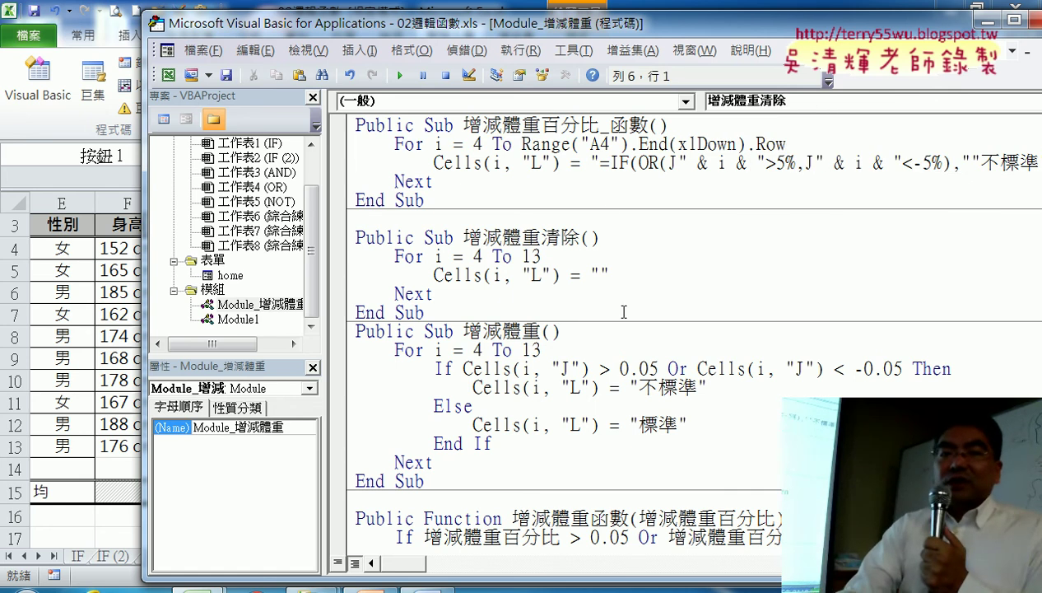
Paste Range("A4").End(xlDown).Row over 13 in the 增減體重 For line, then select its old If block.
scroll(623, 312, "down", 1)
scroll(623, 311, "down", 1)
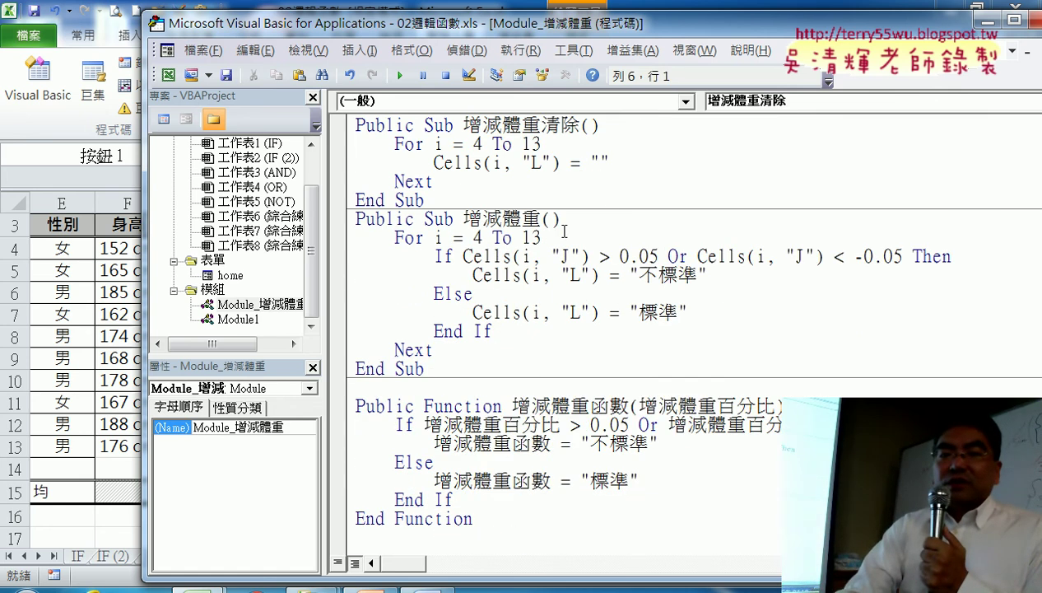
scroll(571, 231, "up", 2)
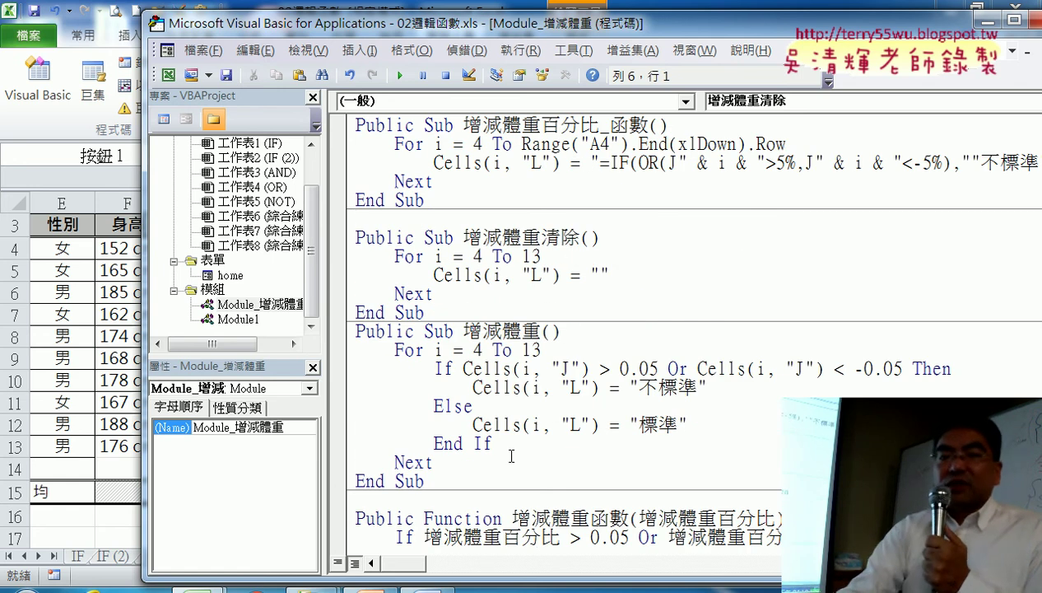
left_click(360, 51)
left_click_drag(464, 331, 539, 342)
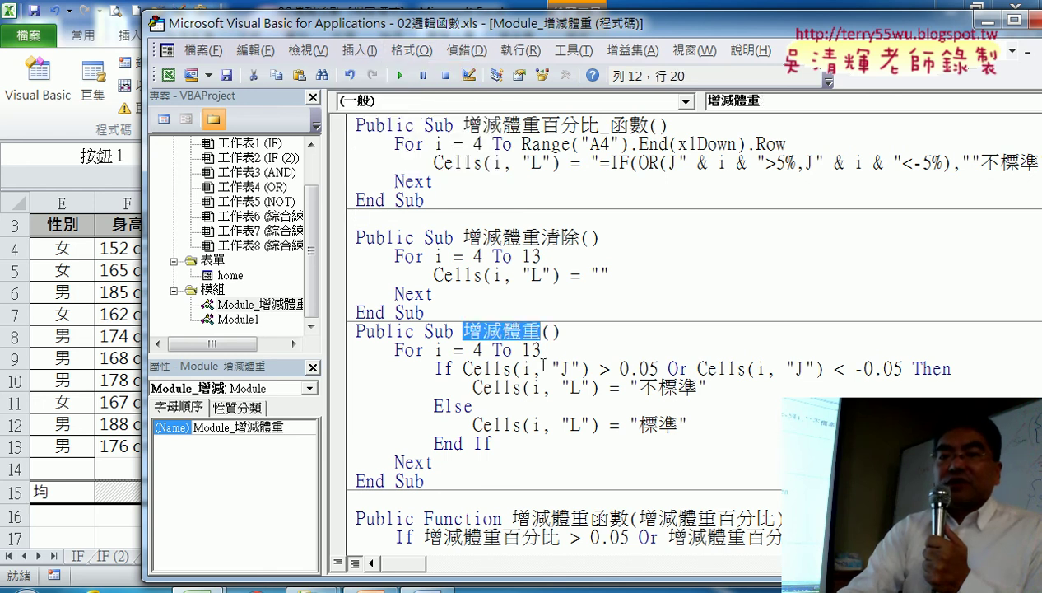
left_click_drag(522, 144, 803, 144)
key("ctrl+c")
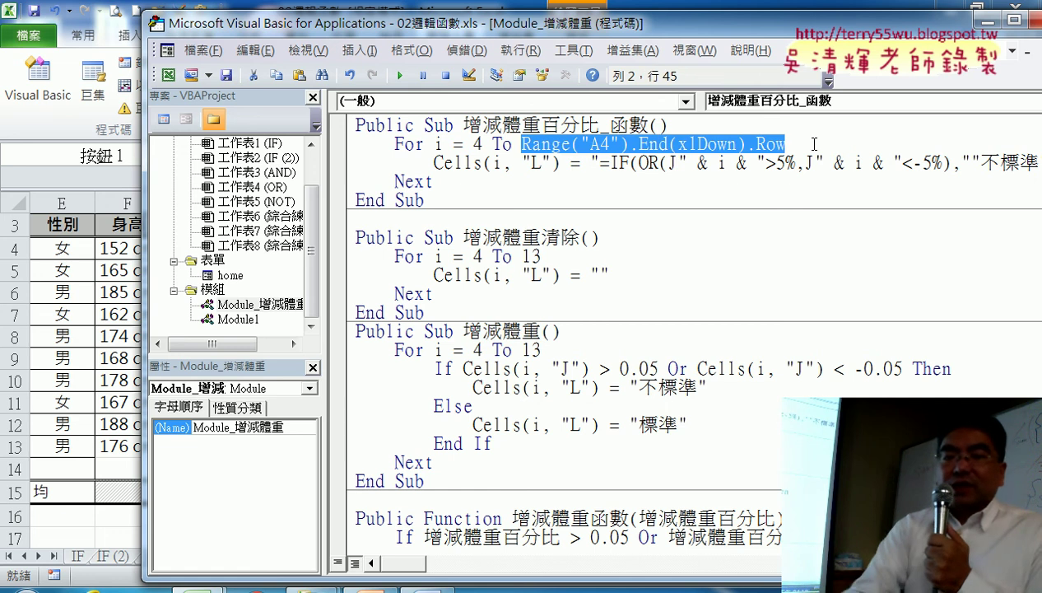
double_click(528, 352)
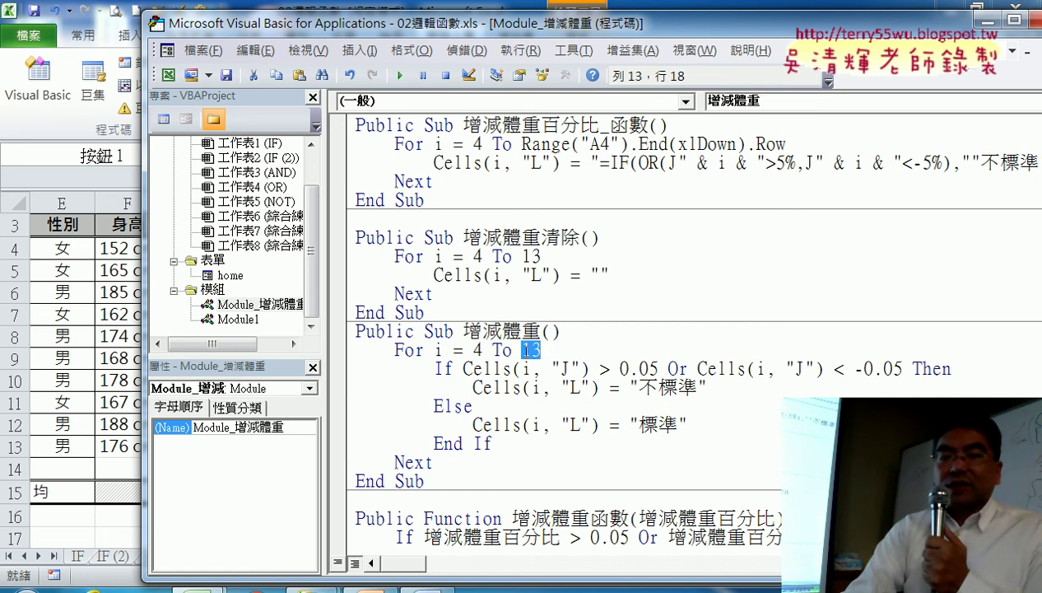
key("ctrl+v")
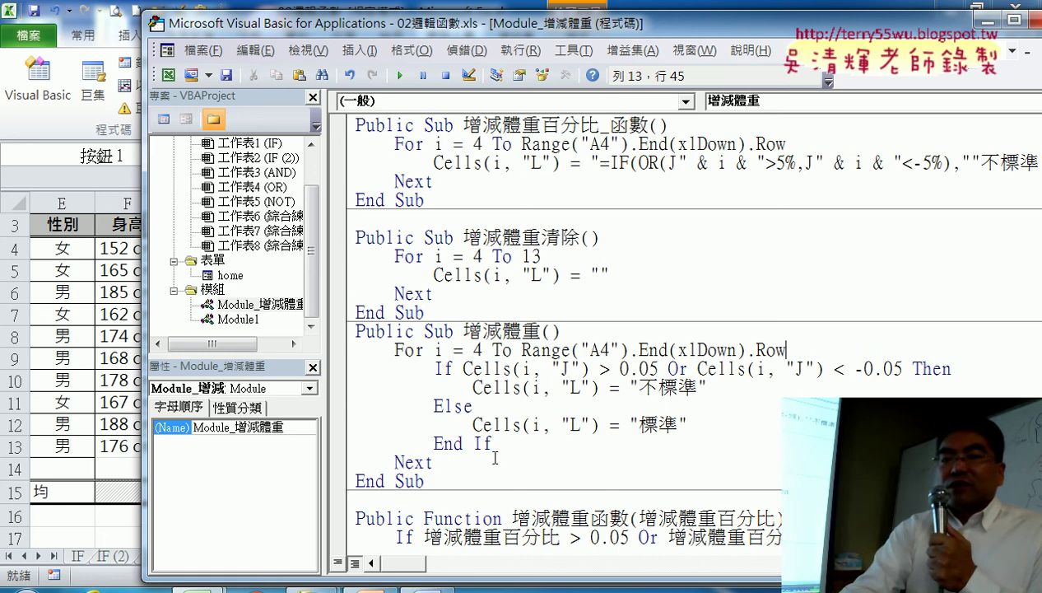
left_click_drag(494, 446, 315, 369)
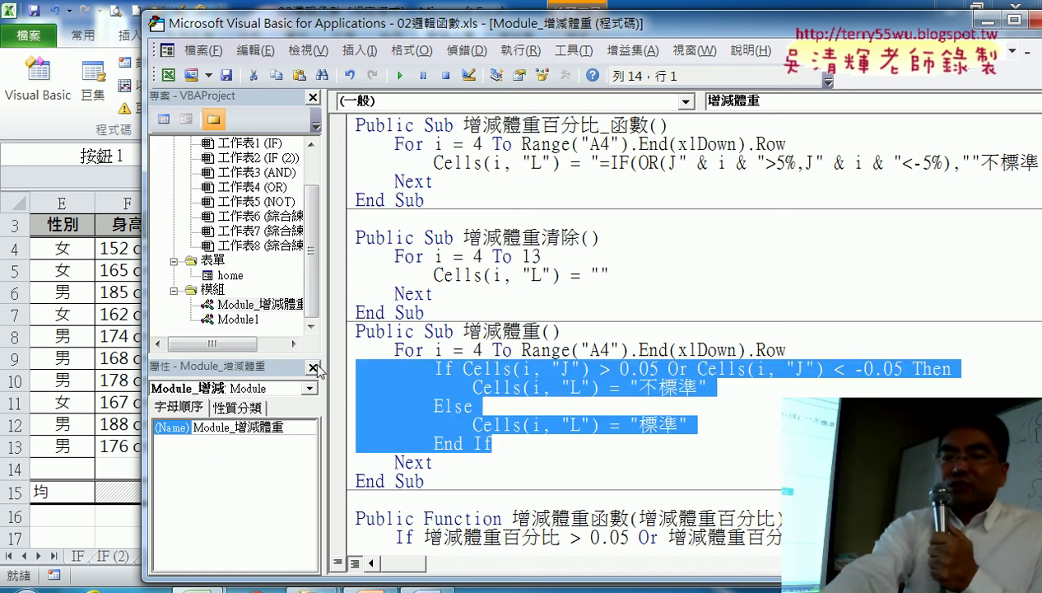
Delete the old If block and type If Cells(i,"J")>0.05 Or.
key("Delete")
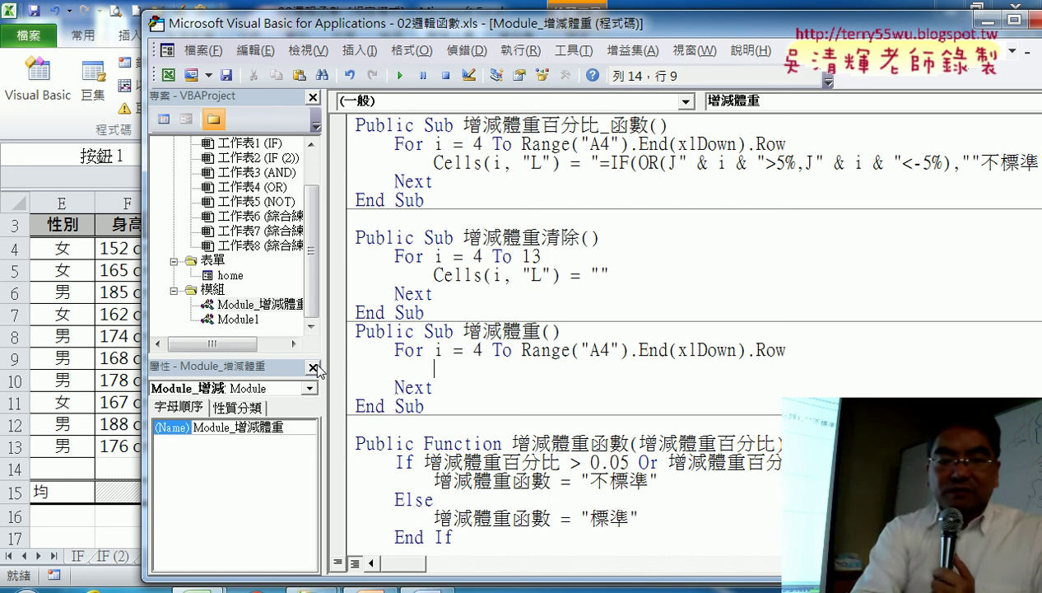
type("if cell")
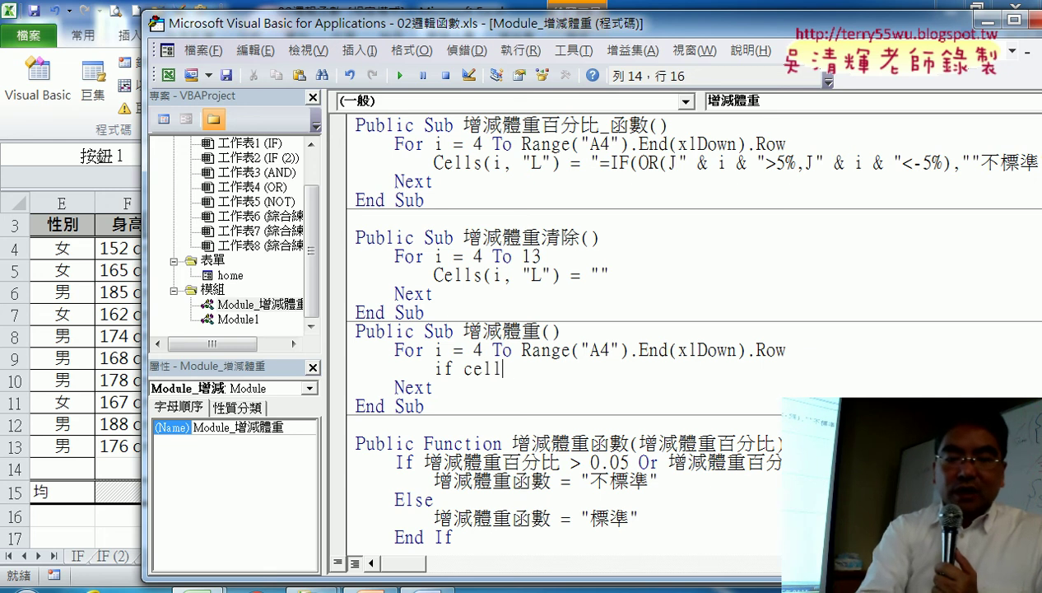
type("s(")
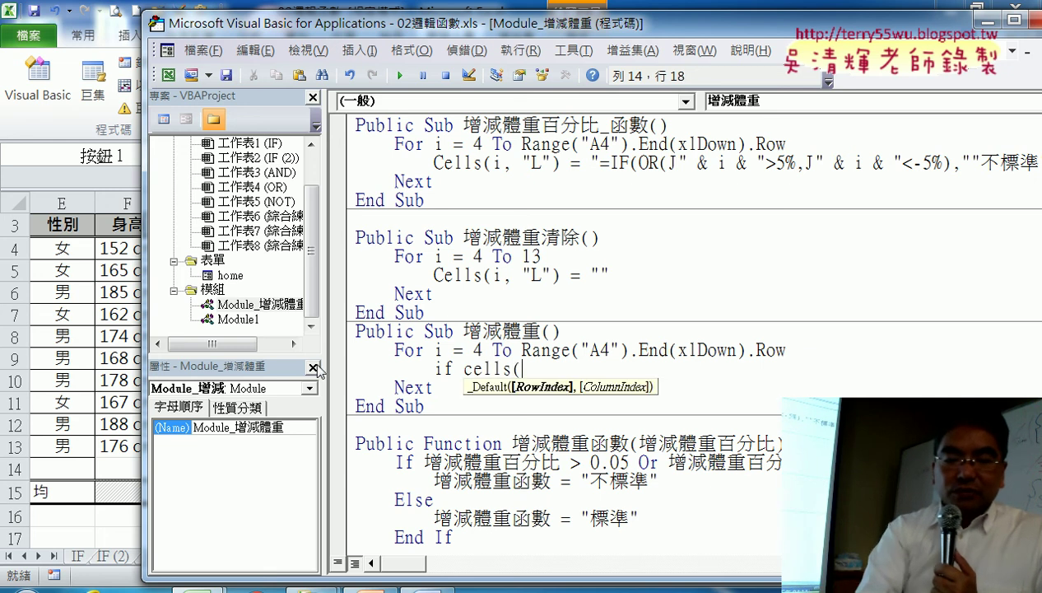
type("i,\"J\"")
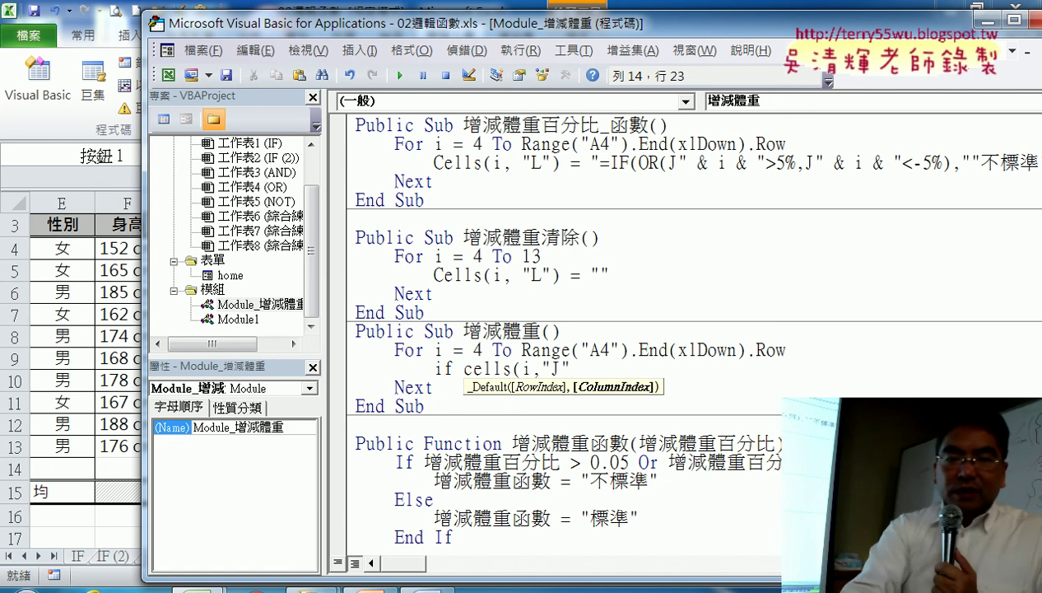
type(")>0.")
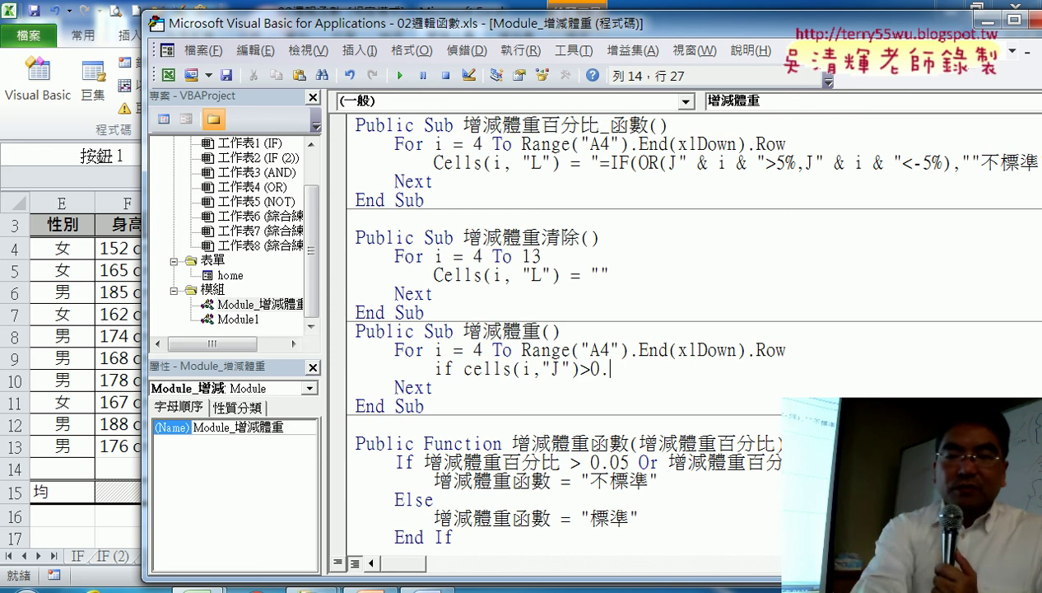
type("05 ")
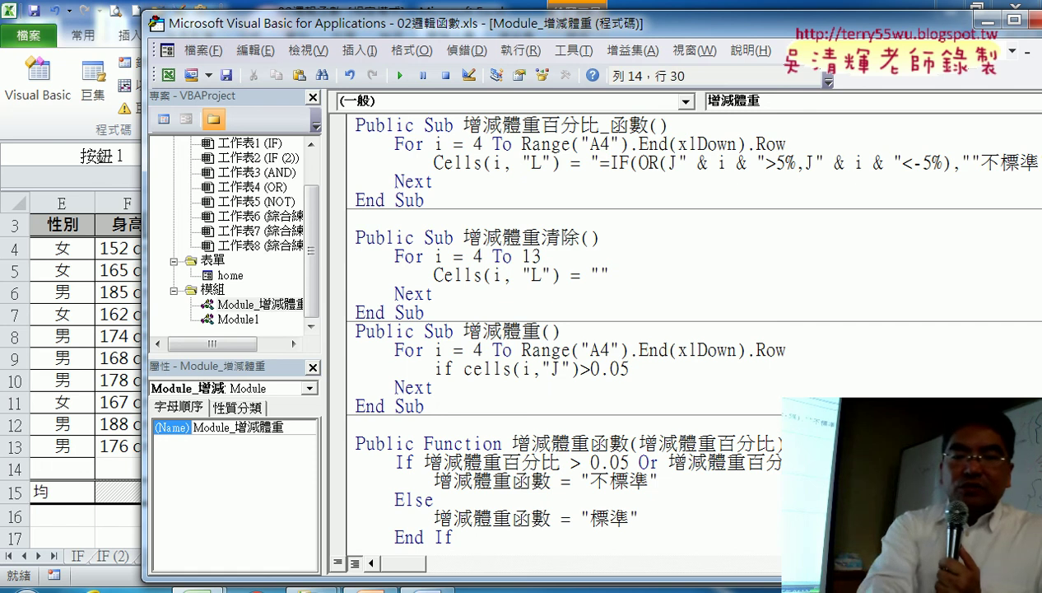
type("or")
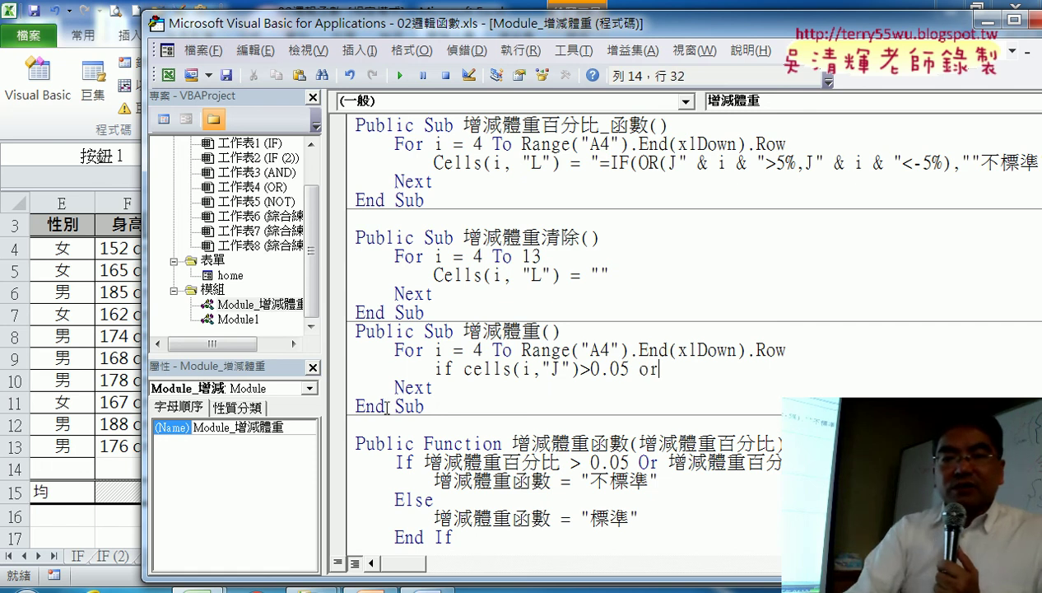
Copy the condition after Or, changing it to Cells(i,"J")<-0.05, and begin adding Then.
mouse_move(455, 368)
left_mouse_down()
mouse_move(633, 379)
mouse_move(463, 369)
left_mouse_up()
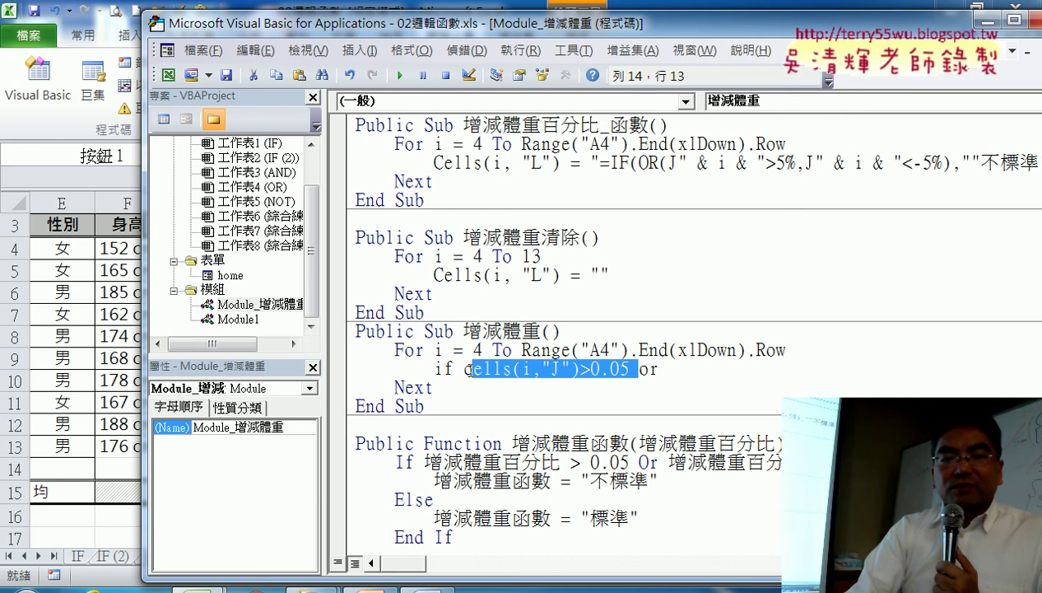
left_click_drag(543, 369, 692, 385)
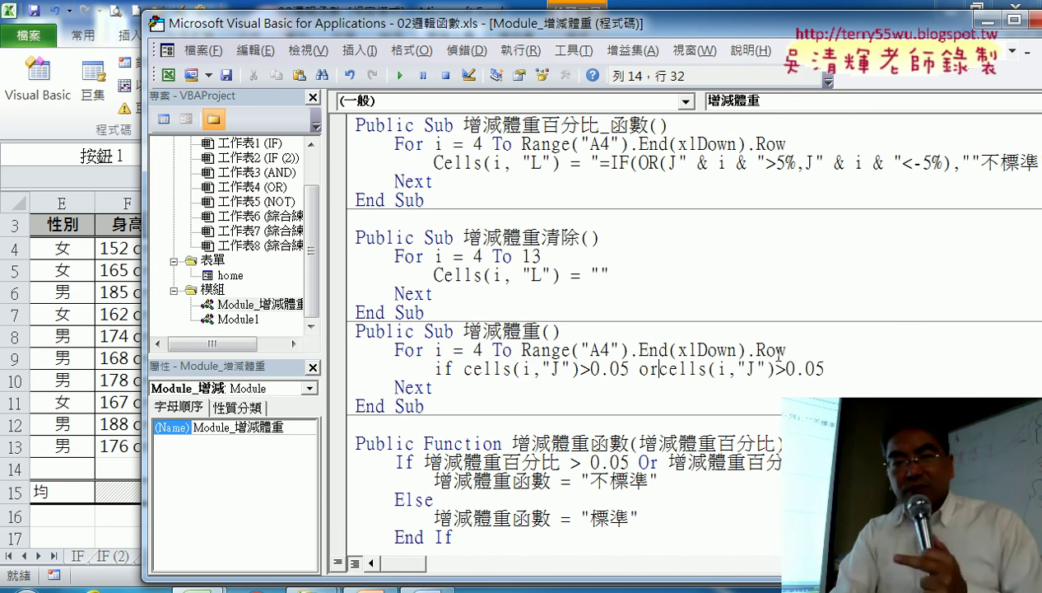
left_click_drag(794, 369, 784, 368)
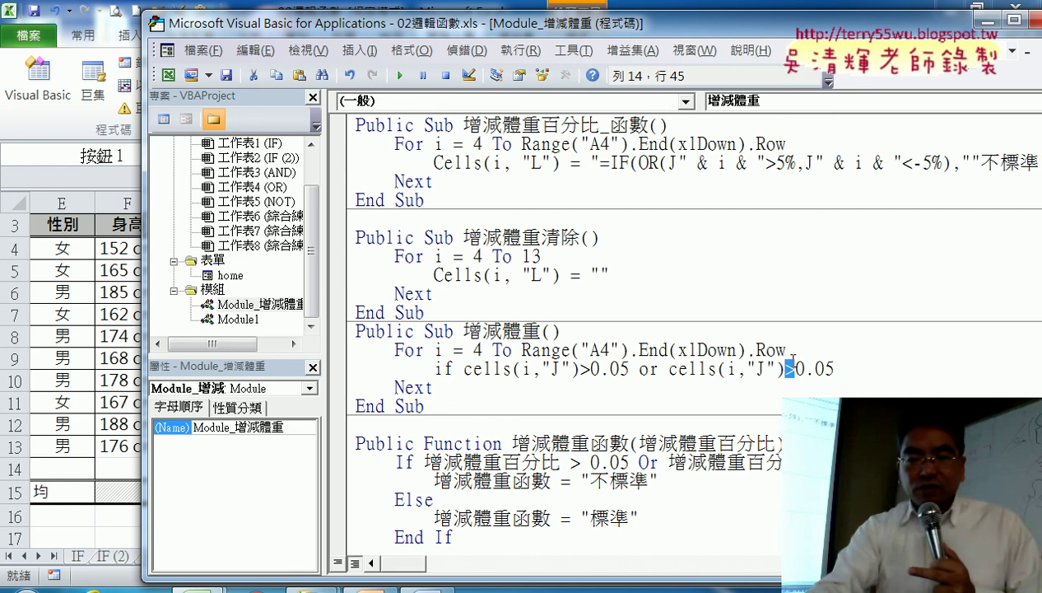
type("<-")
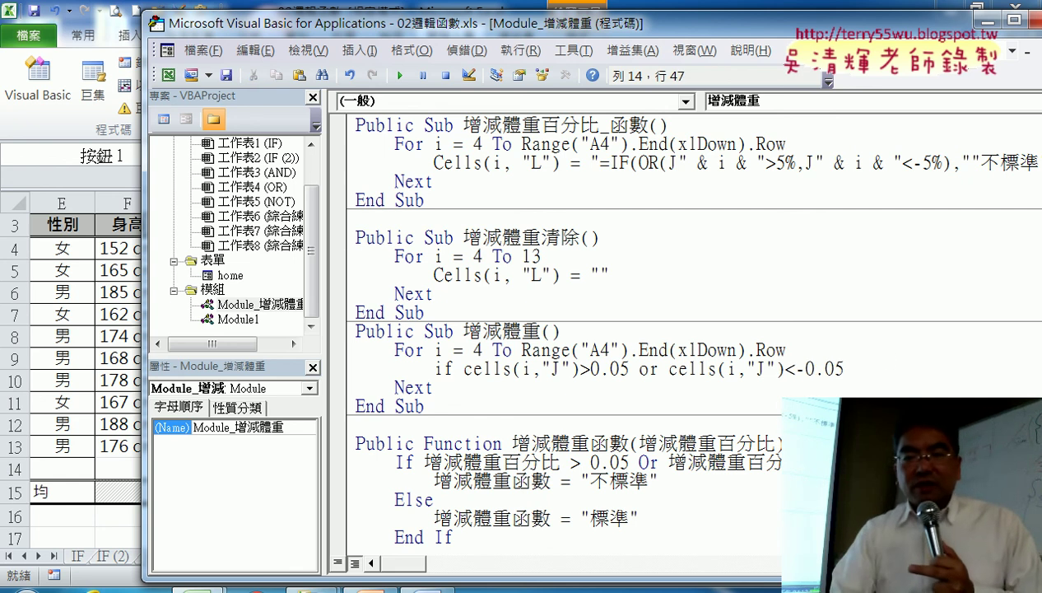
left_click(921, 367)
type("t")
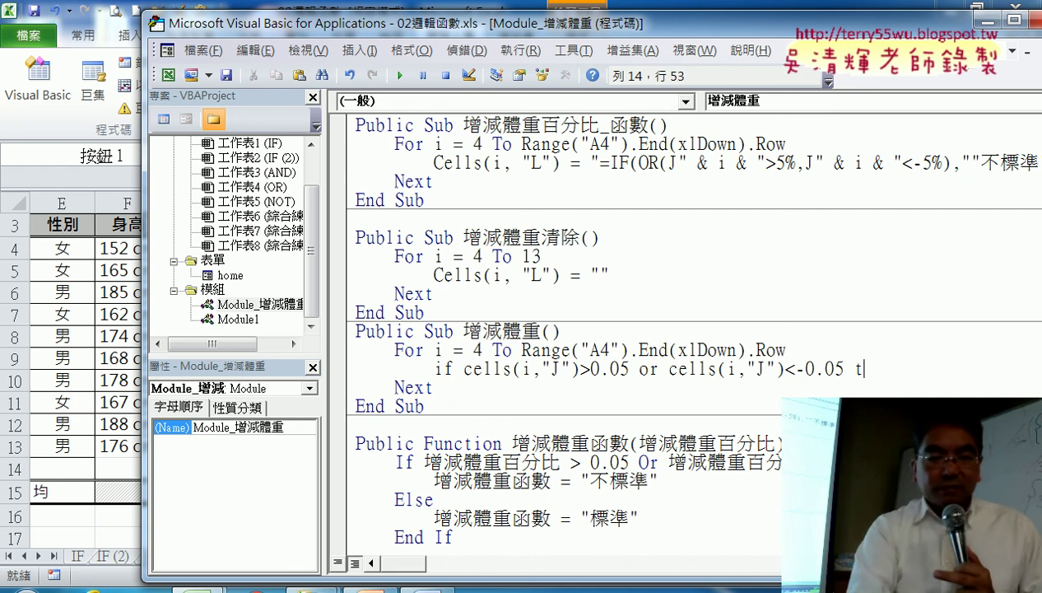
type("hen")
Add Else and End If lines below the If condition.
key("Return")
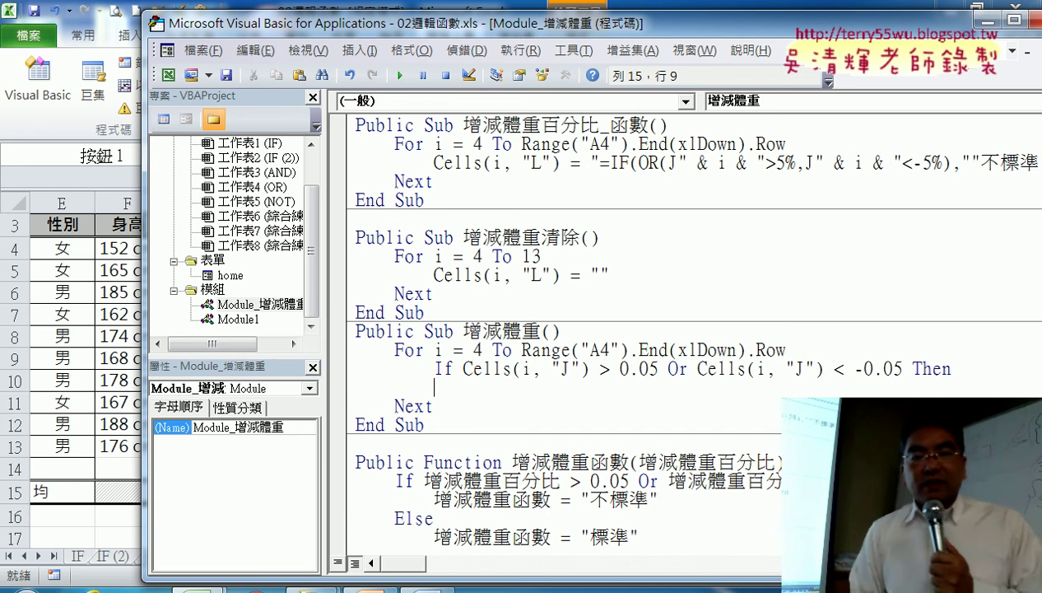
key("Return")
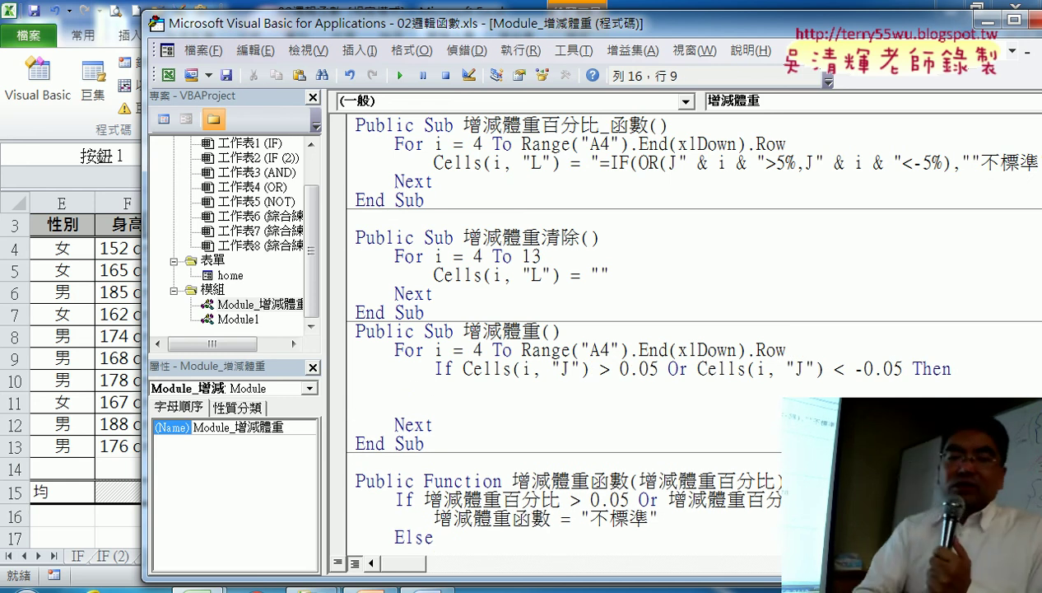
type("e")
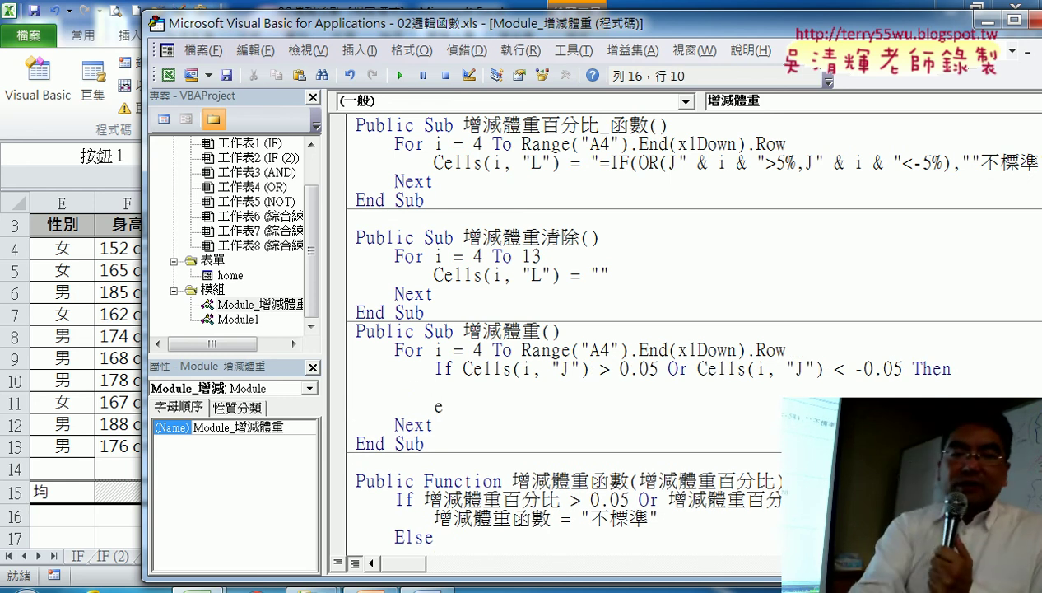
type("lse")
key("Return")
key("Return")
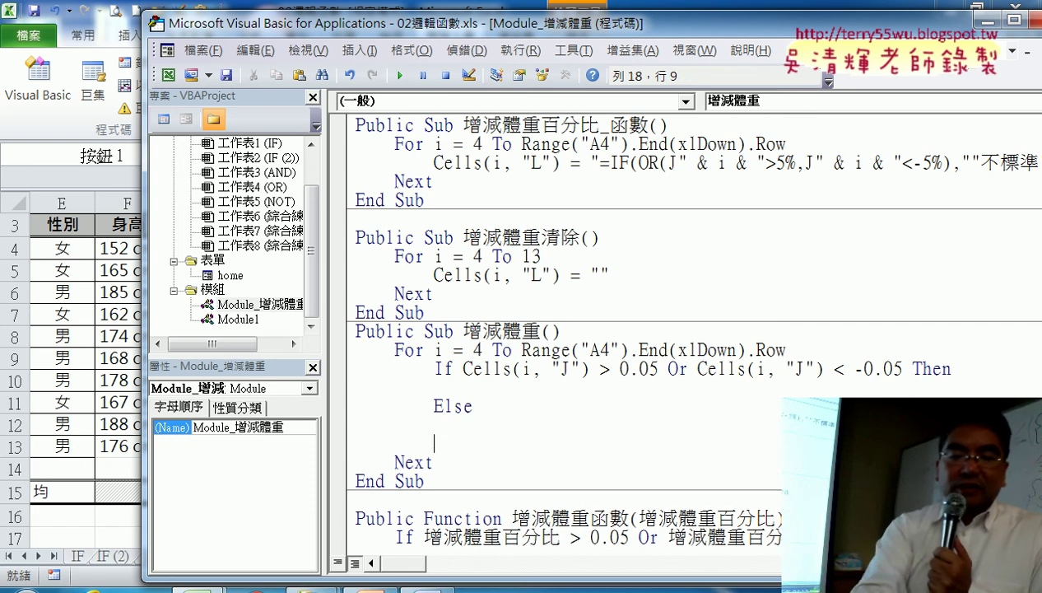
type("end")
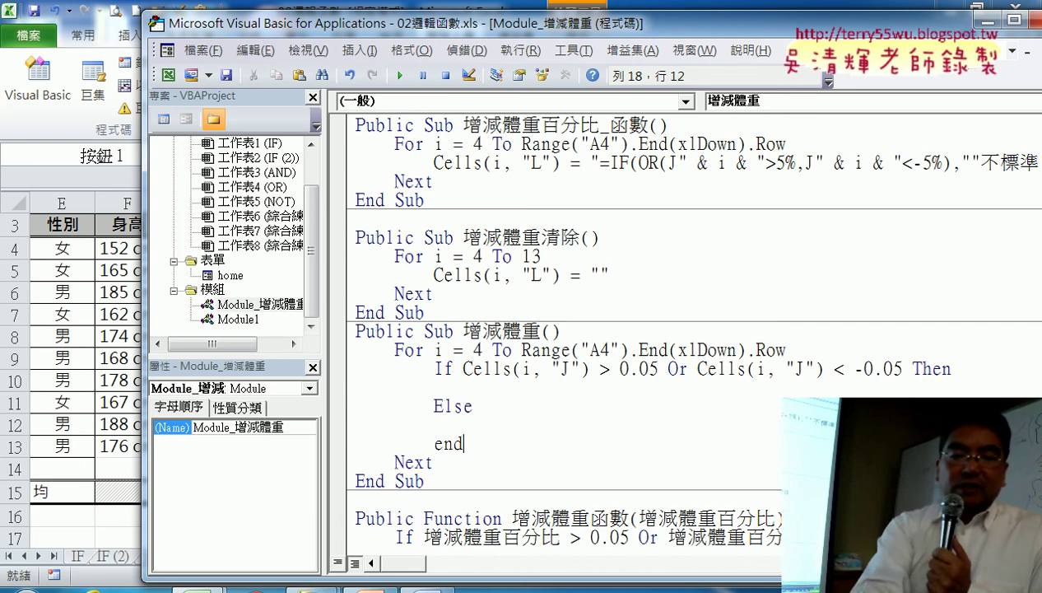
type(" if")
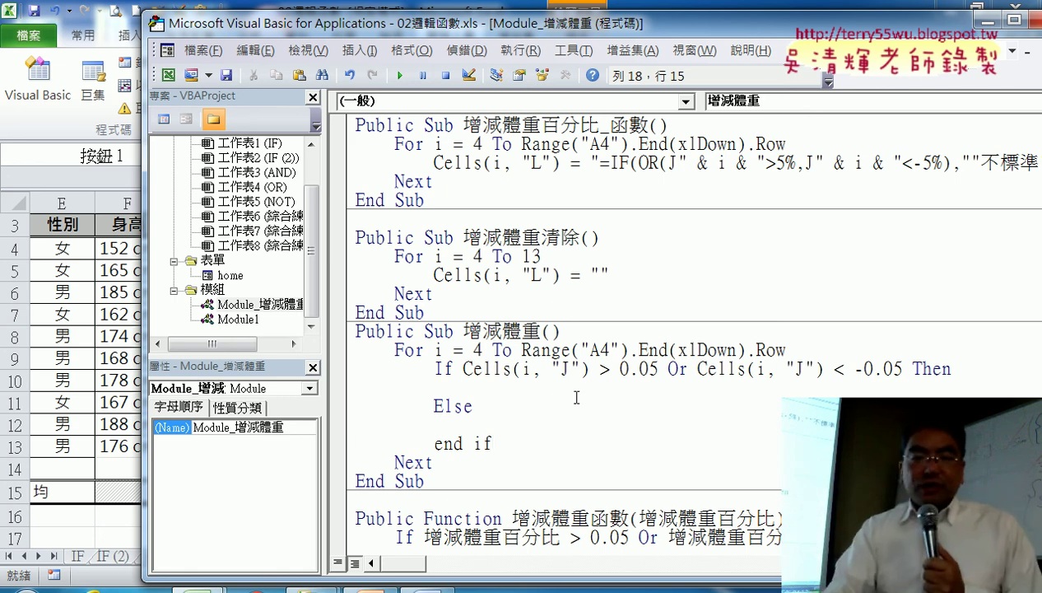
Put Cells(i, "L") = "不標準" in the If branch.
left_click(474, 387)
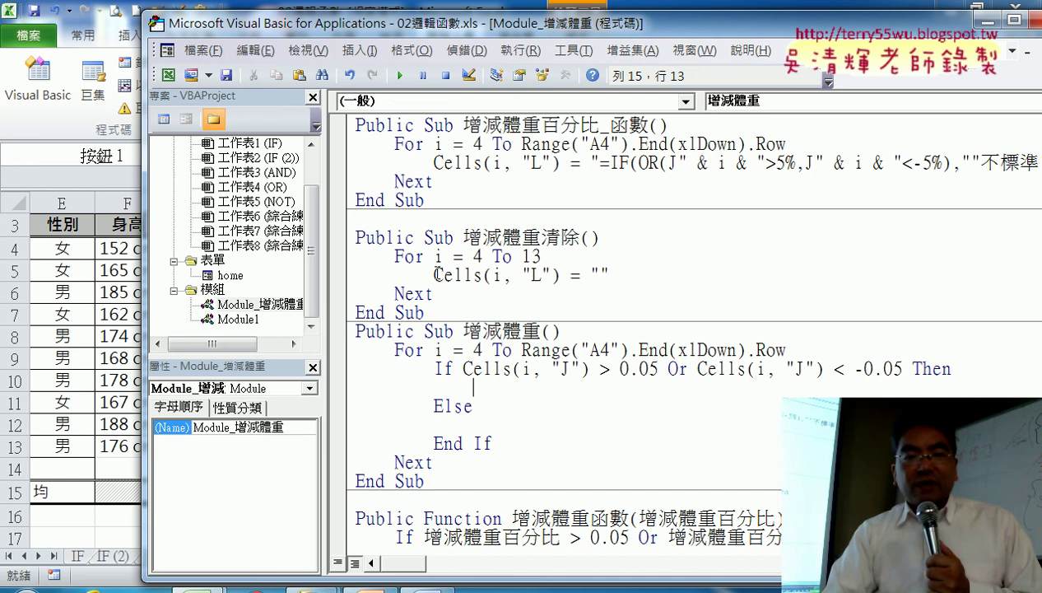
mouse_move(437, 275)
left_mouse_down()
mouse_move(609, 271)
mouse_move(538, 397)
left_mouse_up()
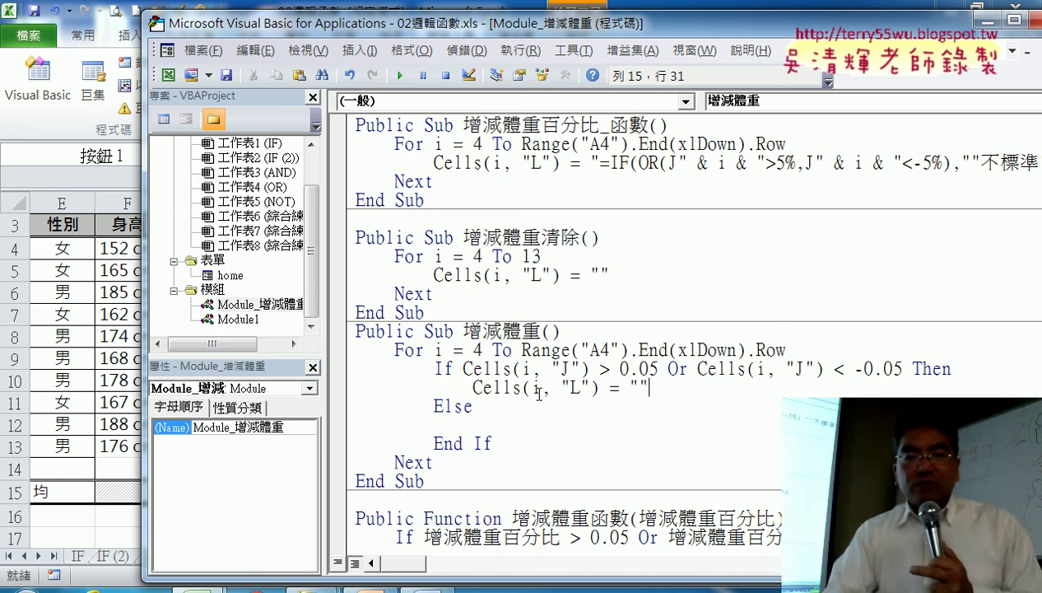
left_click(641, 387)
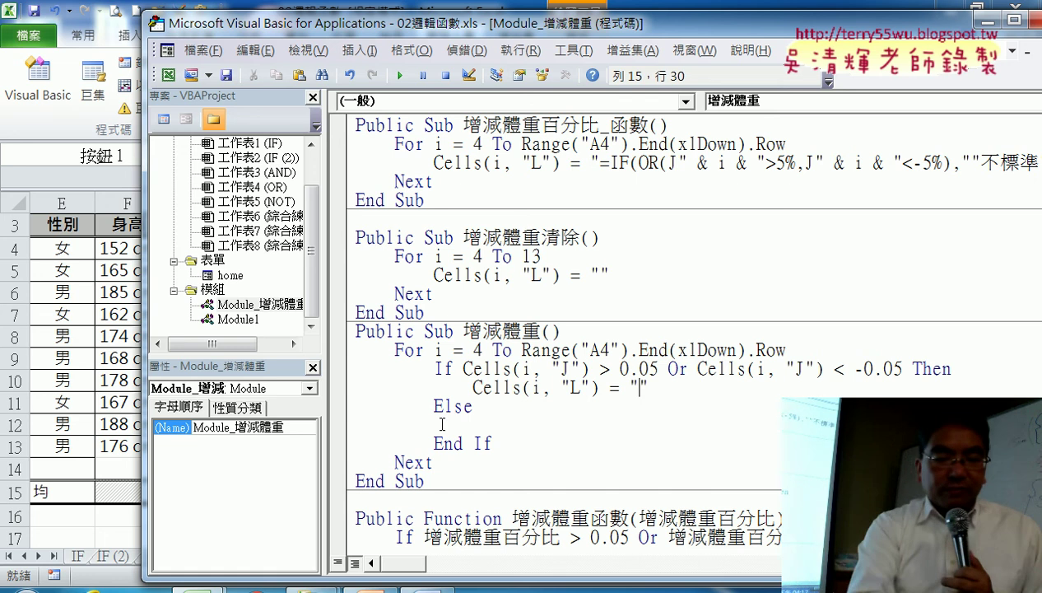
type("ㄅㄨ")
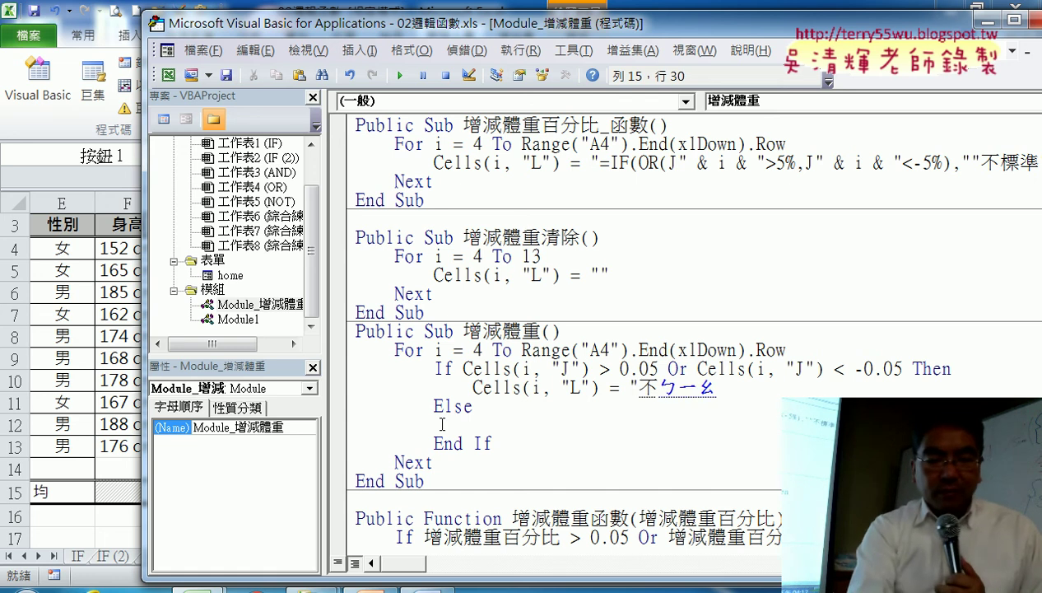
key("space")
type("ㄓ3")
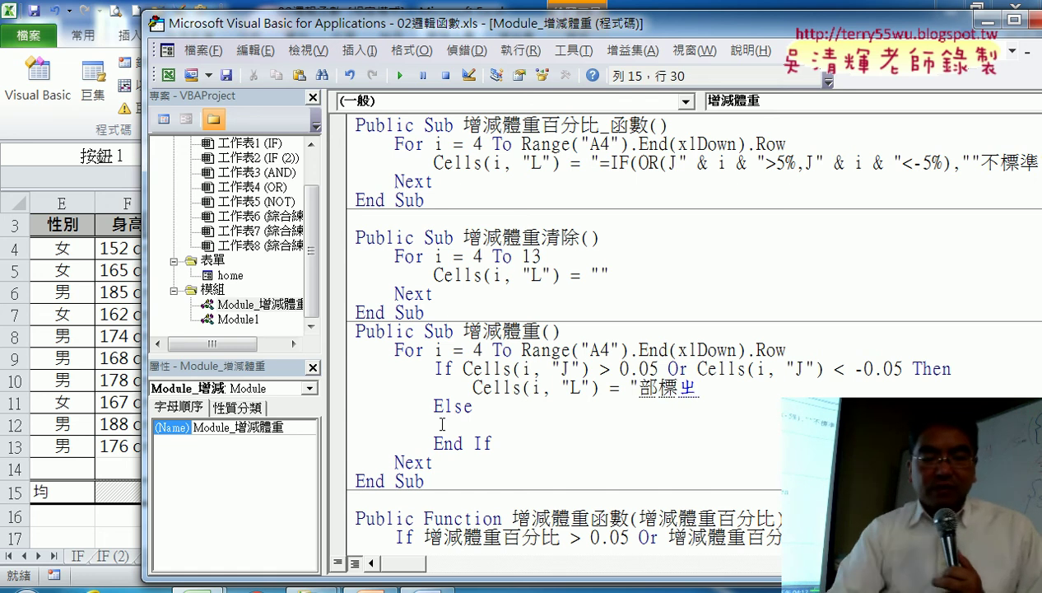
key("Return")
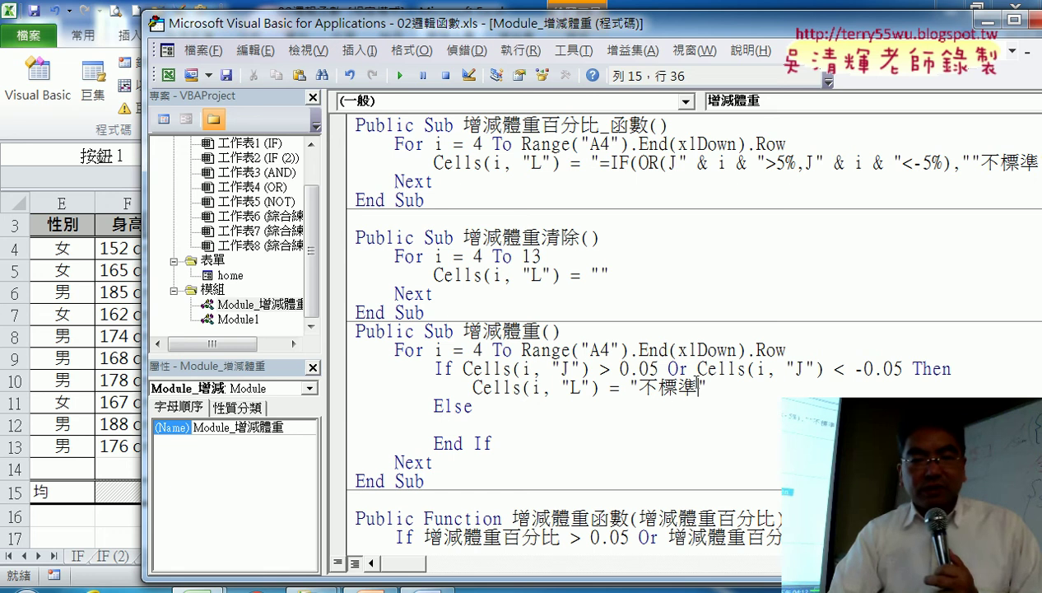
Put Cells(i, "L") = "標準" in the Else branch and remove the extra blank line.
mouse_move(706, 387)
left_mouse_down()
mouse_move(434, 387)
mouse_move(437, 424)
left_mouse_up()
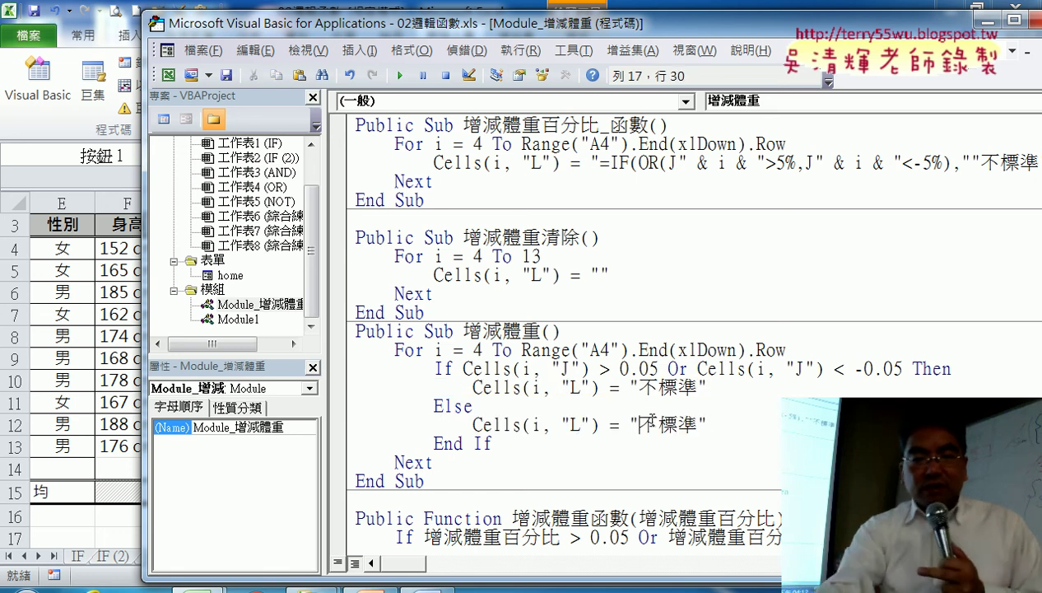
left_click_drag(639, 424, 657, 424)
key("Delete")
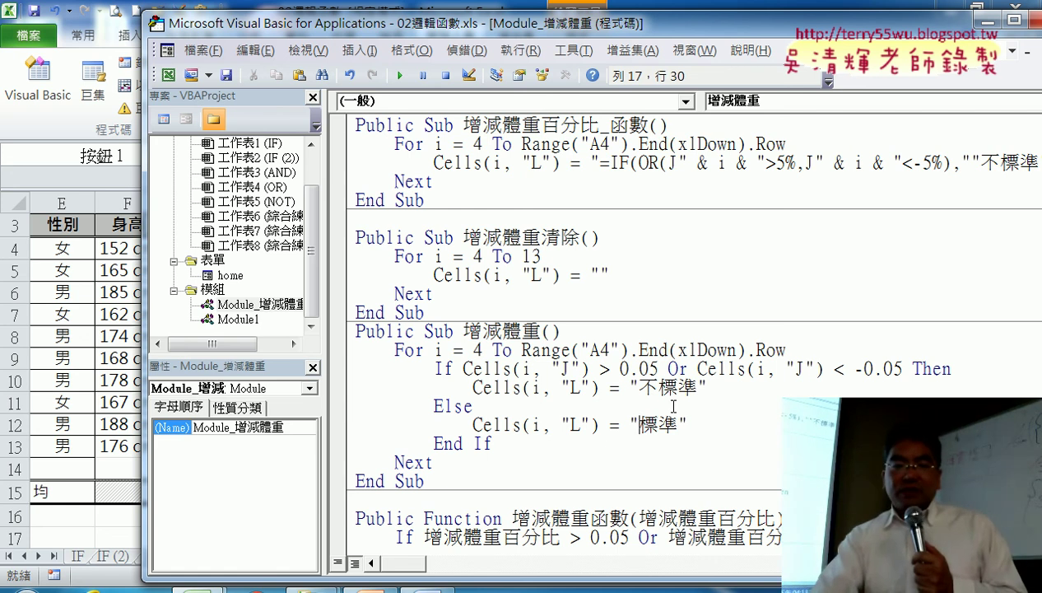
left_click(412, 500)
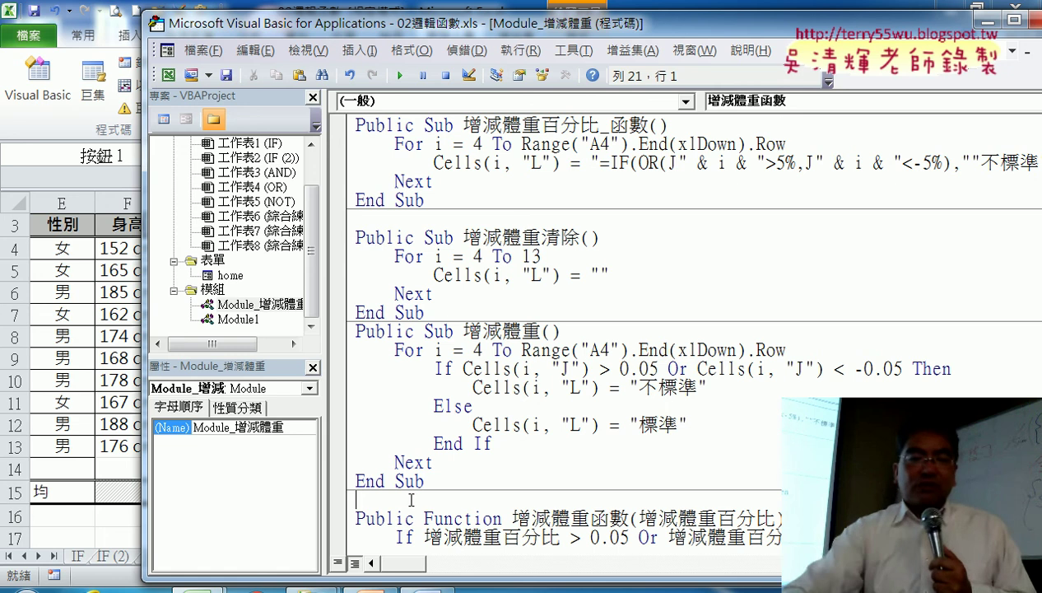
key("Delete")
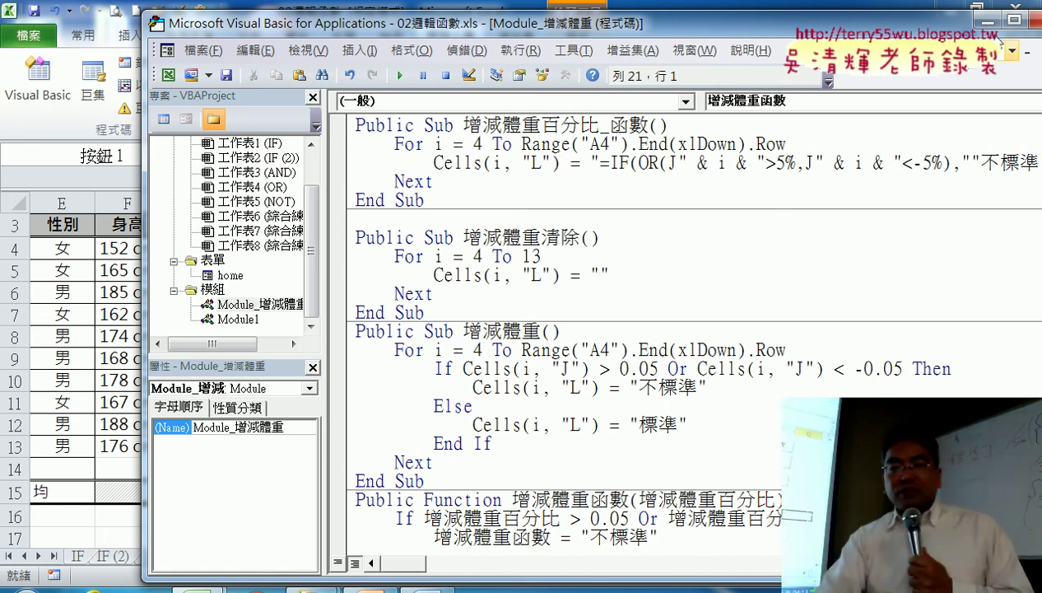
Back on the worksheet, clear column L, run 增減體重百分比_函數 and inspect L4's formula.
left_click(979, 18)
left_click(870, 293)
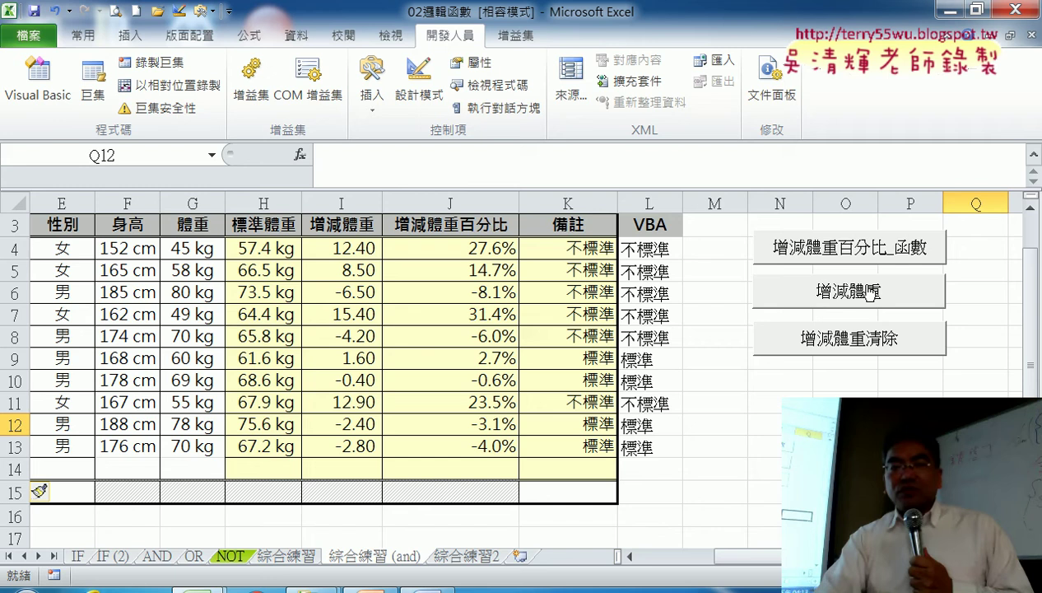
left_click(852, 354)
left_click(856, 259)
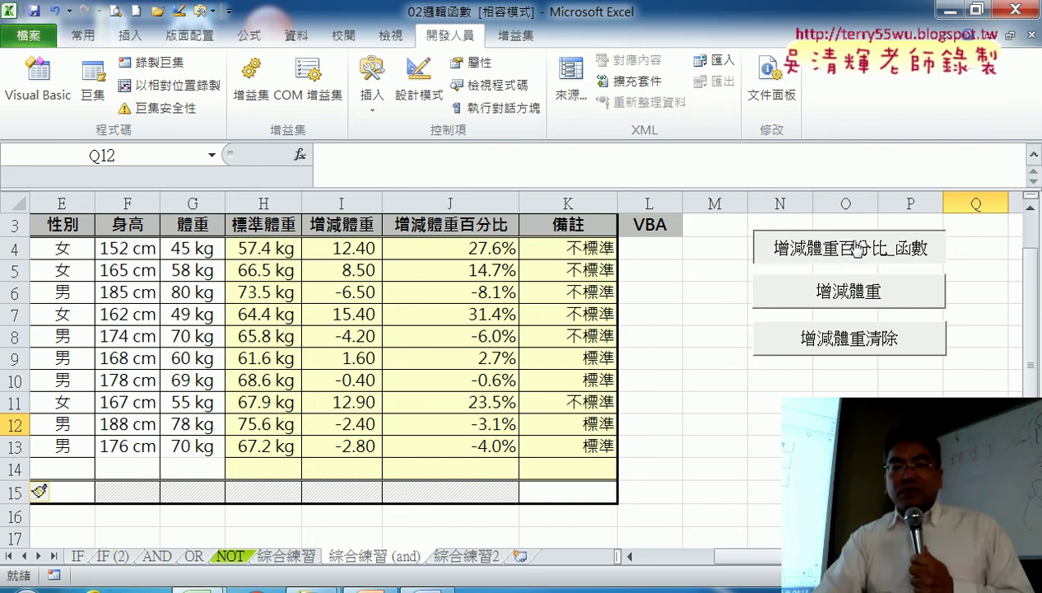
left_click(650, 251)
Run the 增減體重 macro and check the 標準/不標準 values in L4 through L9.
left_click(871, 302)
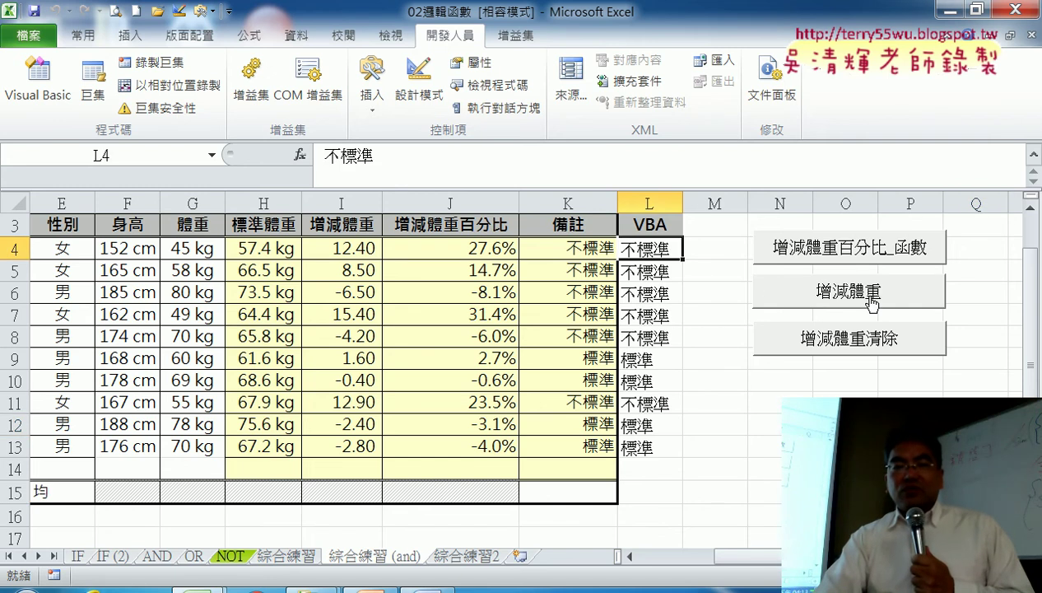
left_click(626, 270)
left_click(632, 251)
left_click(634, 268)
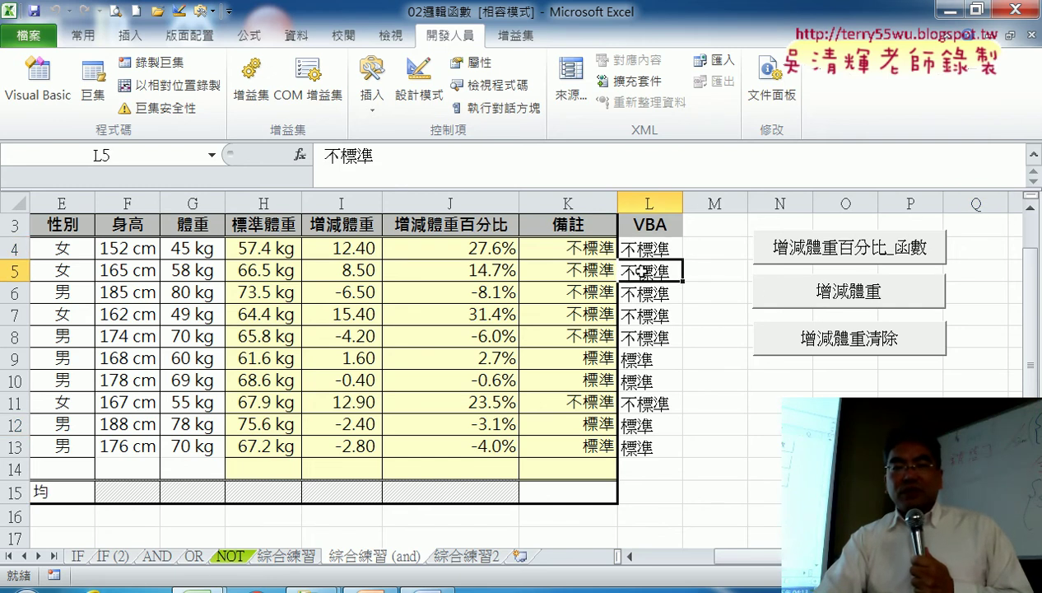
left_click(635, 286)
left_click(646, 316)
left_click(648, 357)
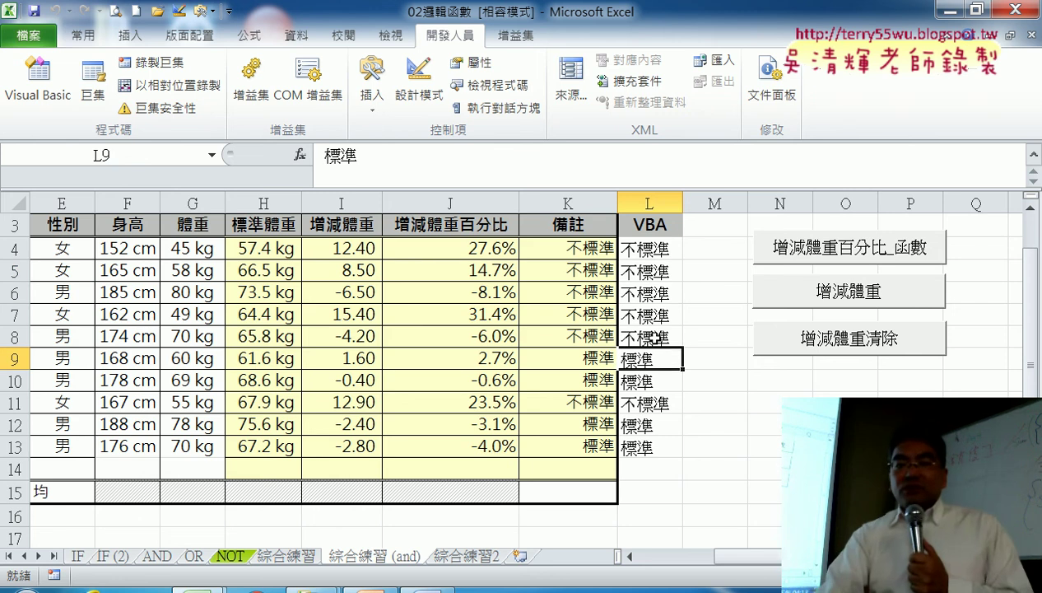
Clear all column L results with 增減體重清除 and select L4.
left_click(808, 333)
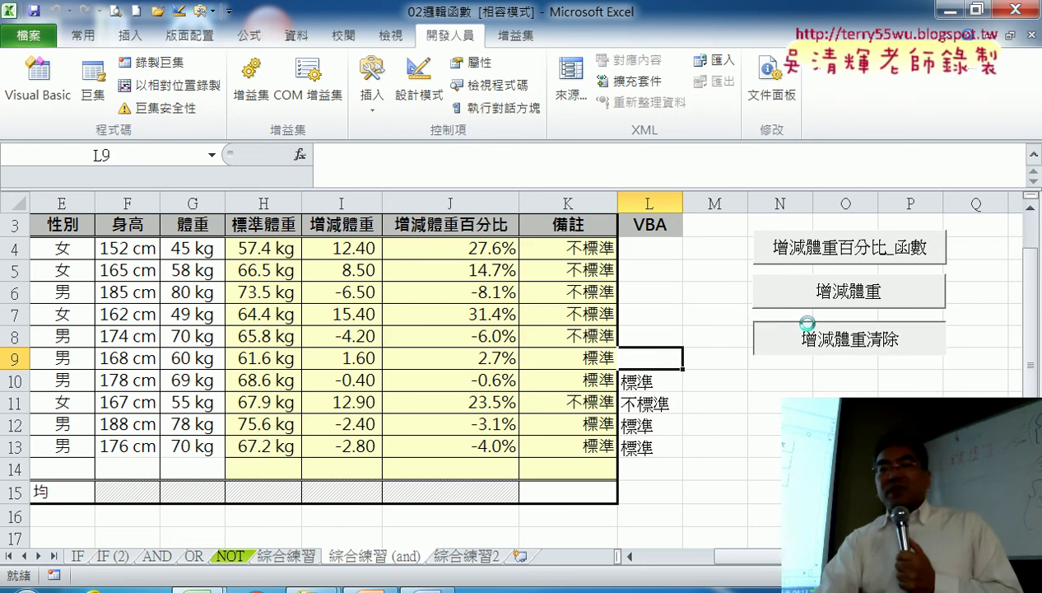
left_click(649, 240)
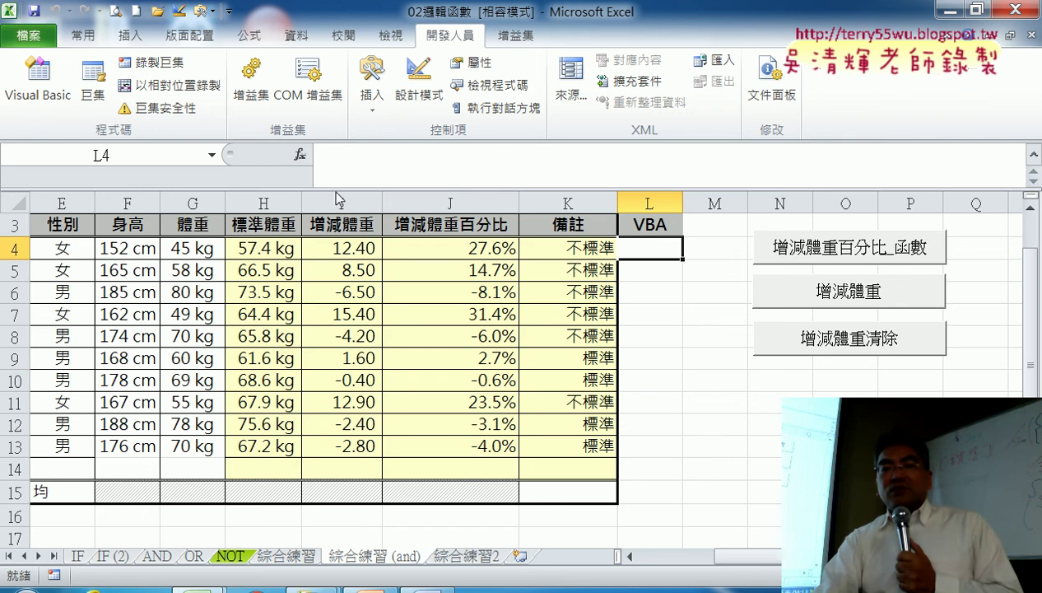
left_click(298, 156)
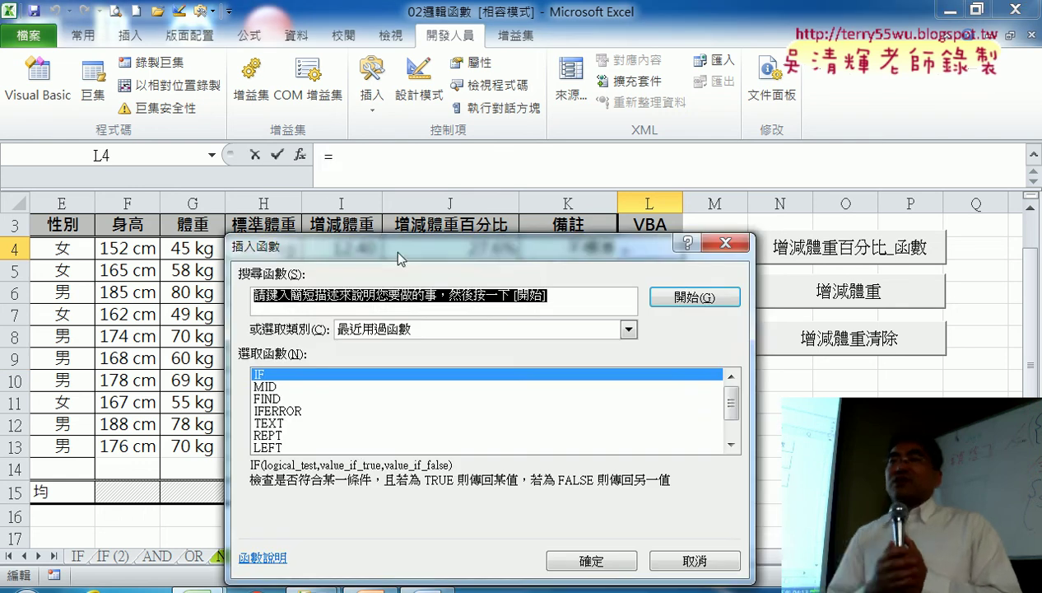
Enter the user-defined 增減體重函數 in L4 with J4 as its argument.
left_click_drag(393, 249, 375, 97)
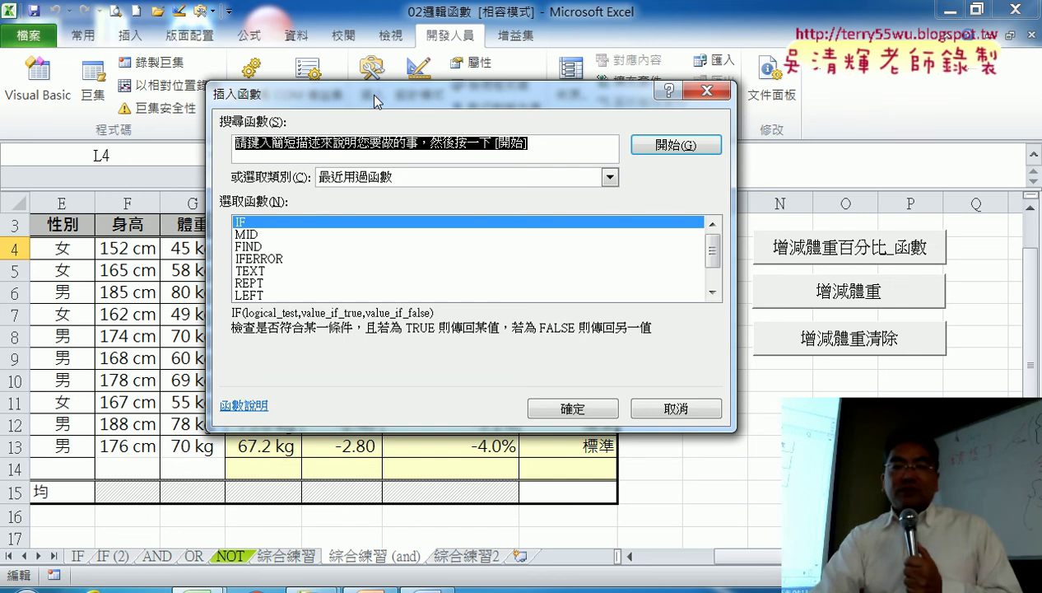
left_click(400, 176)
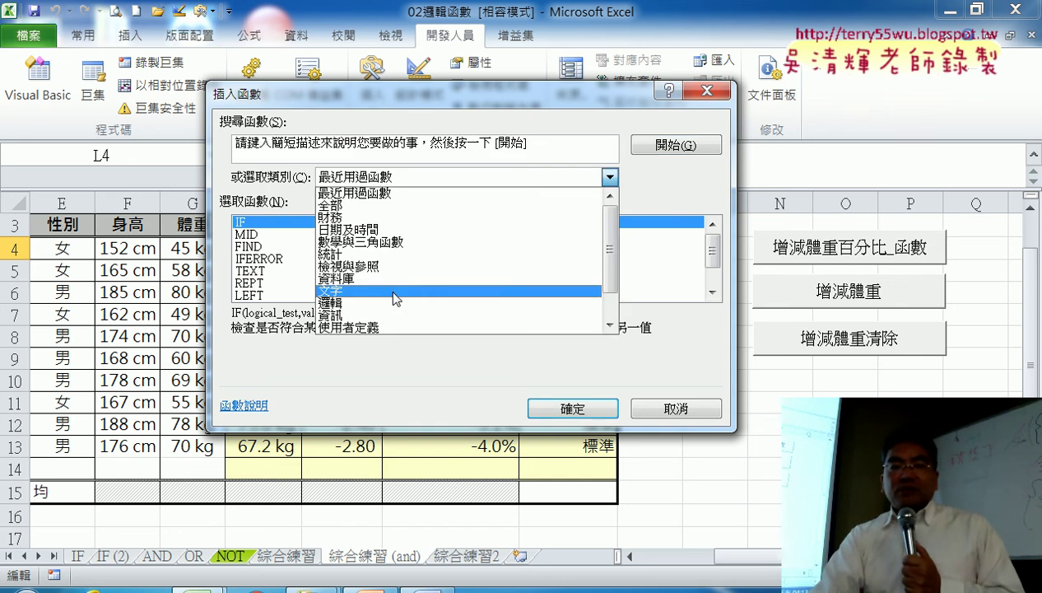
left_click(381, 327)
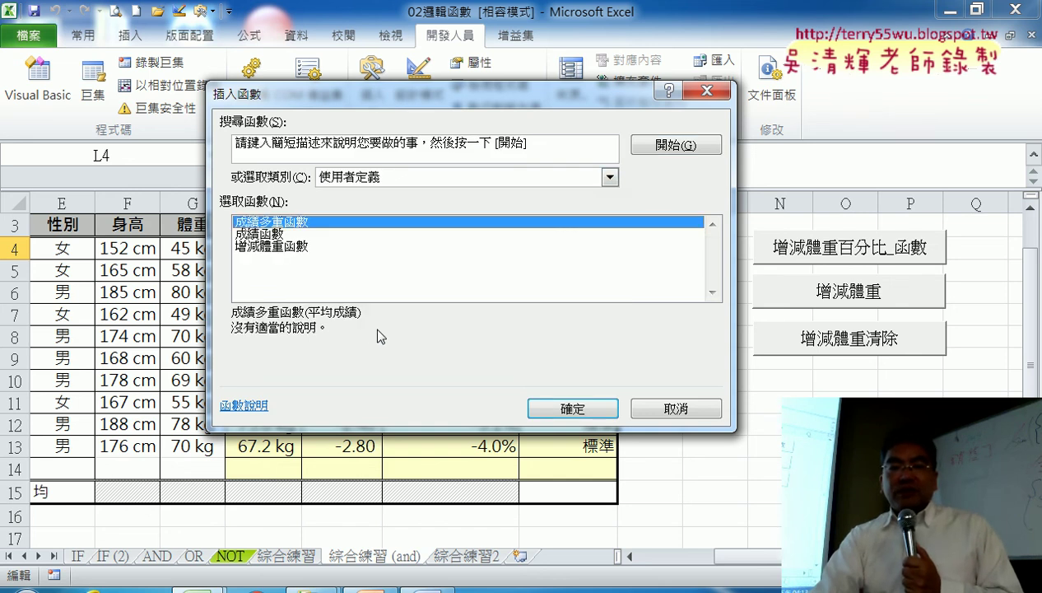
left_click(291, 247)
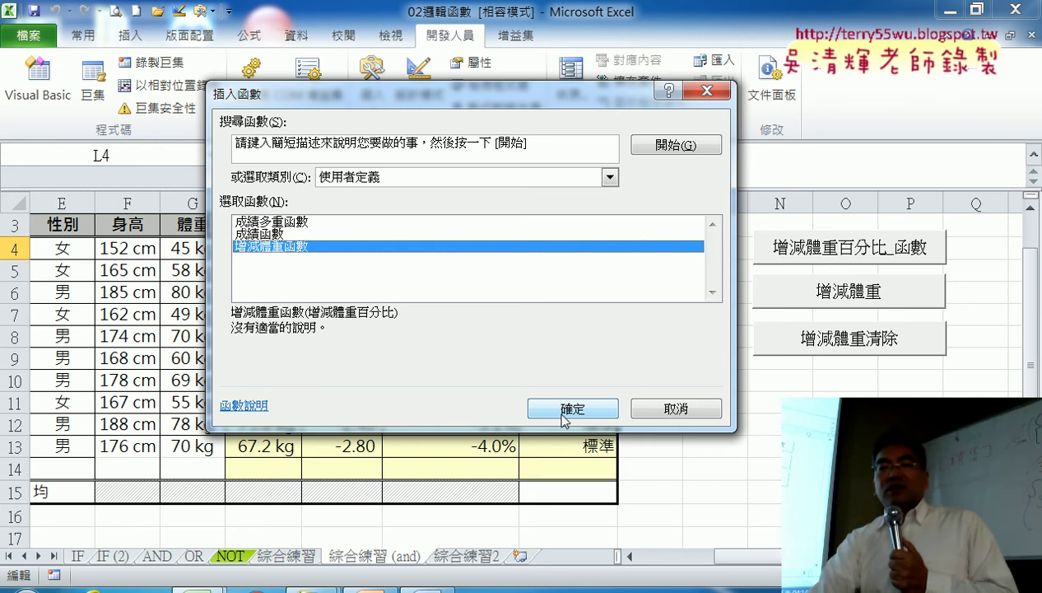
left_click(565, 409)
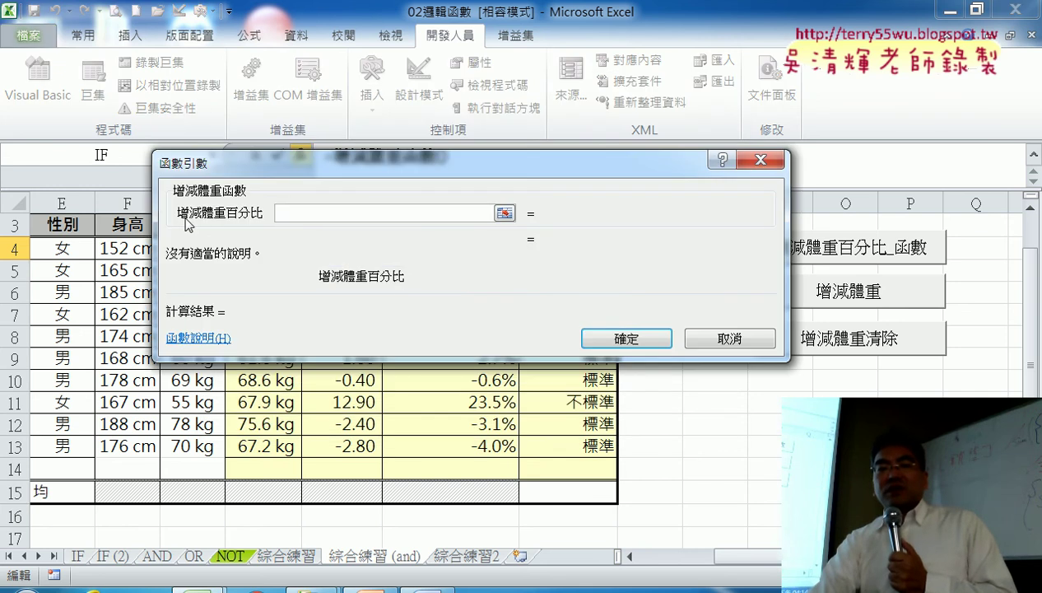
left_click_drag(266, 163, 321, 338)
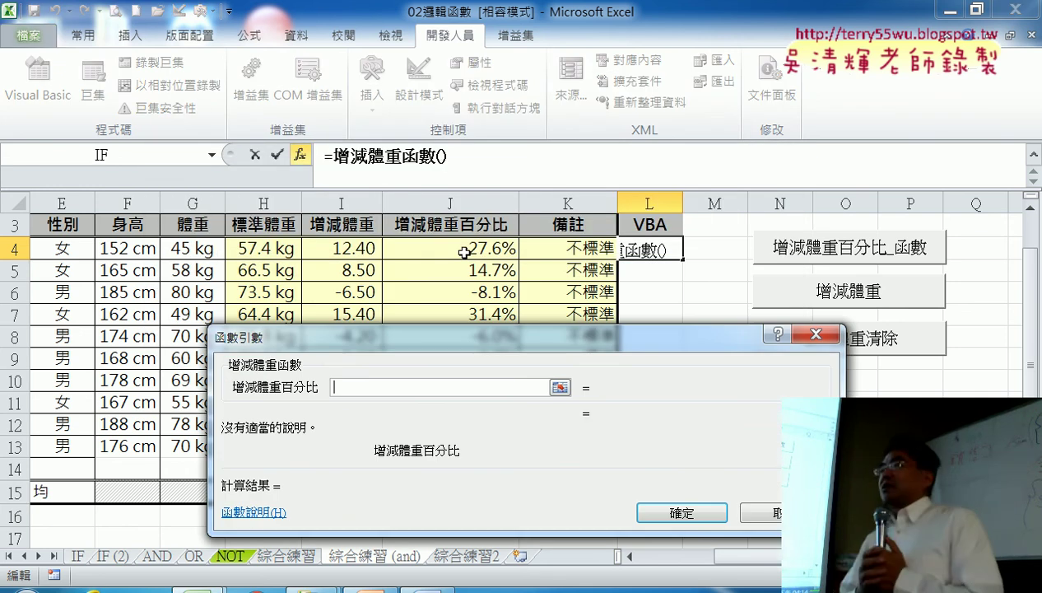
left_click(466, 252)
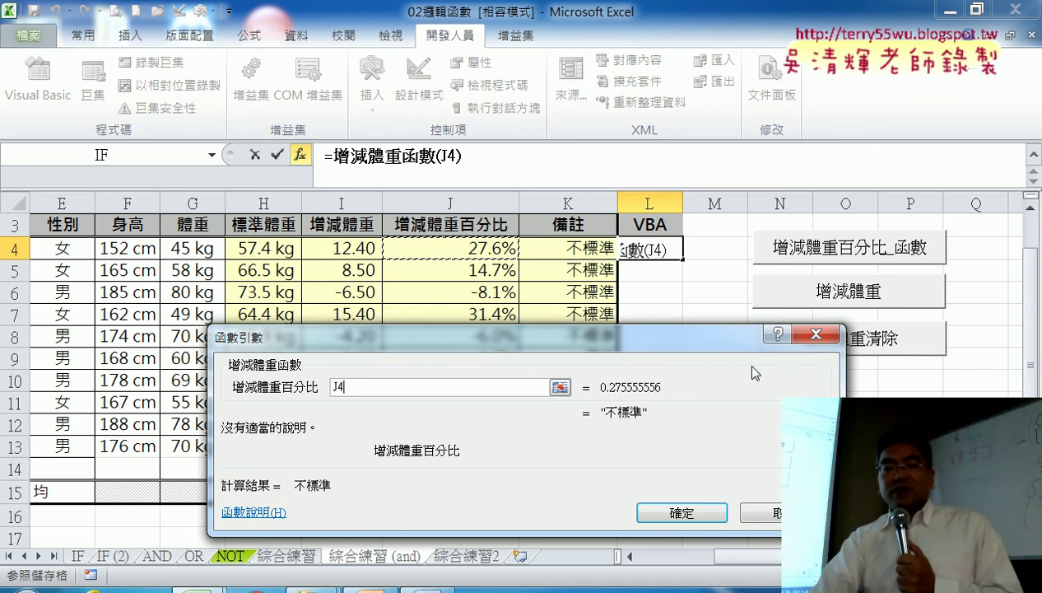
left_click(677, 510)
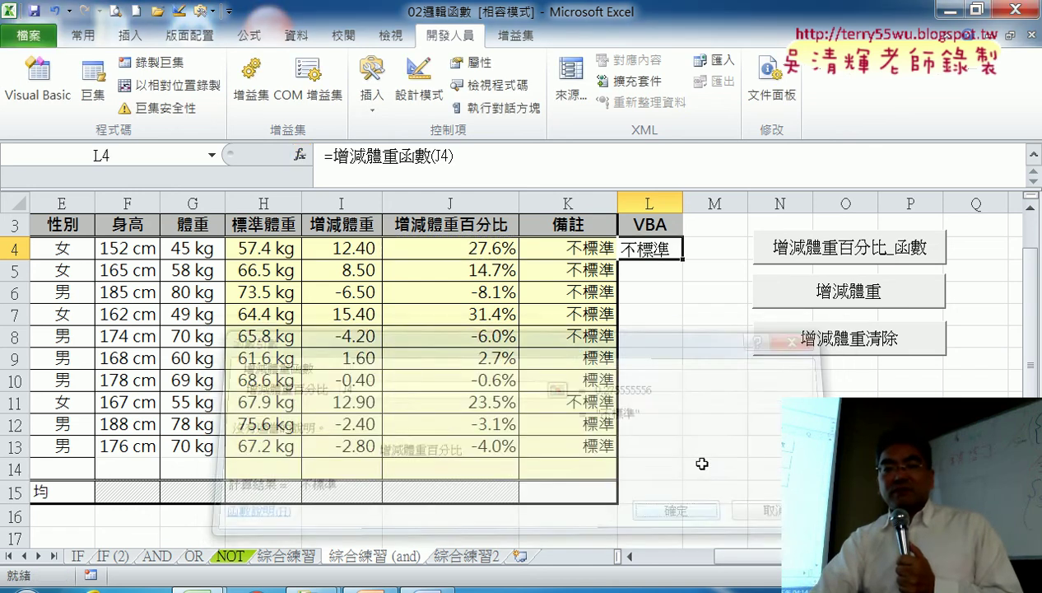
Fill the formula down to L13, delete those results, and open the Visual Basic editor.
double_click(682, 257)
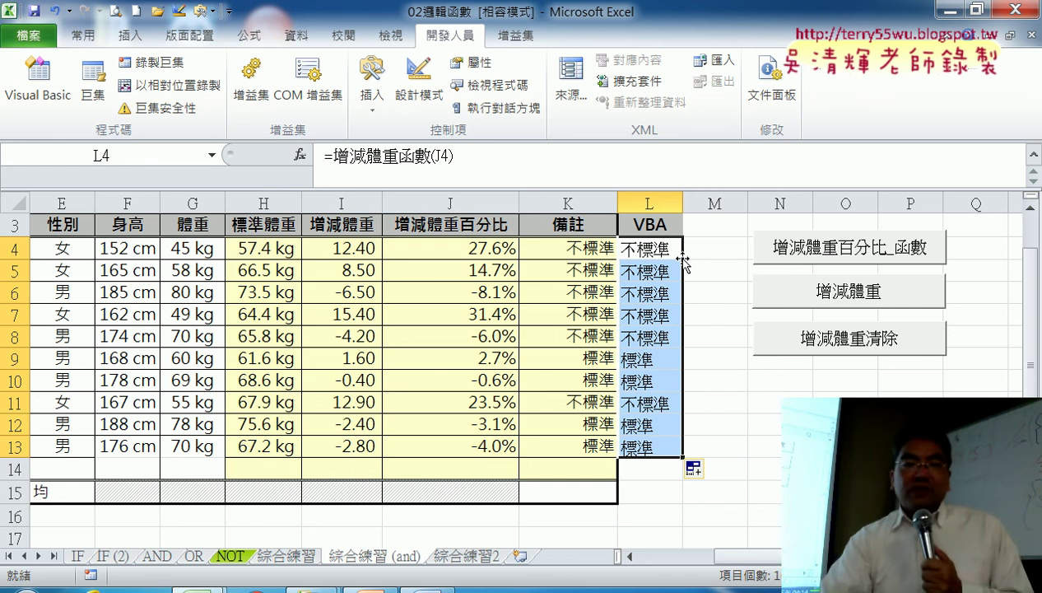
key("Delete")
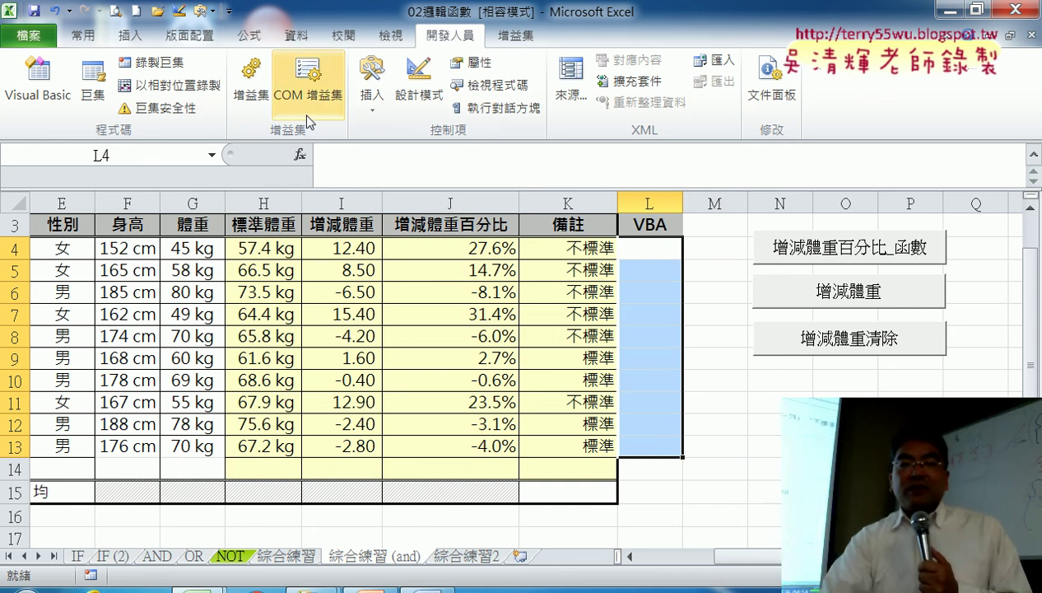
left_click(45, 98)
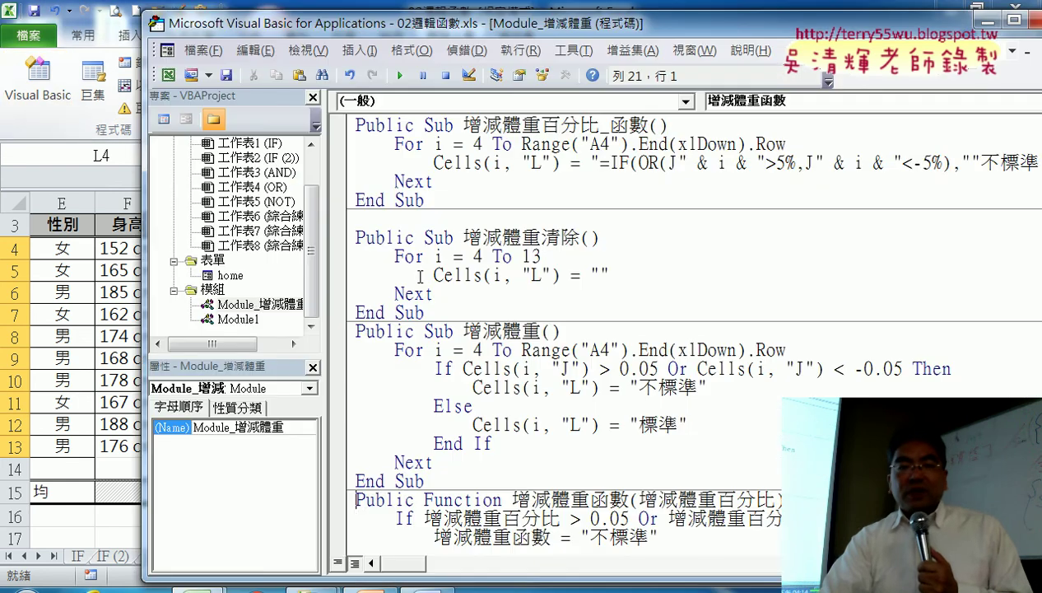
scroll(451, 278, "down", 2)
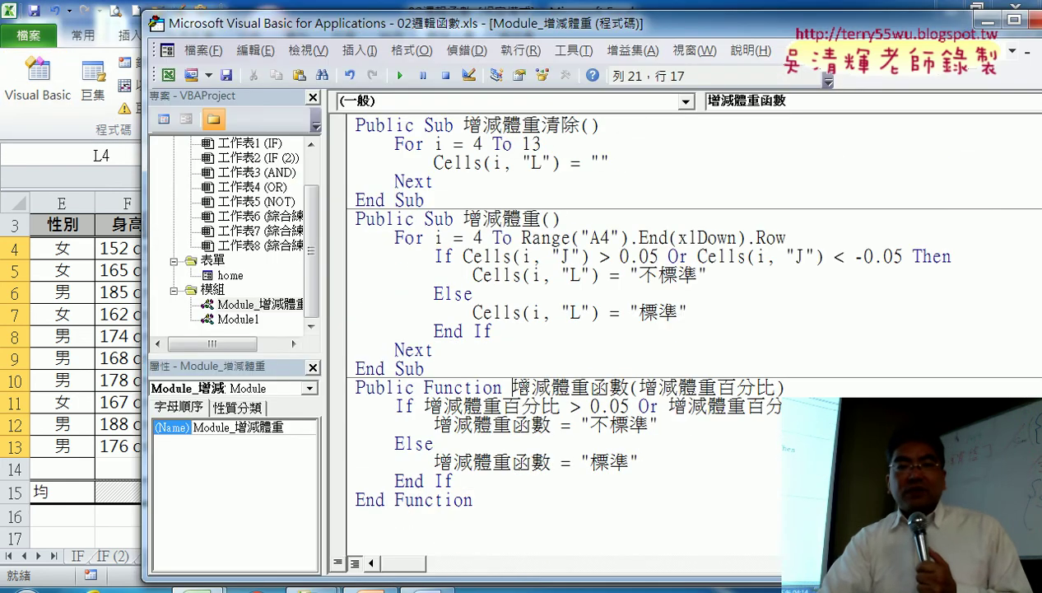
left_click_drag(513, 387, 629, 387)
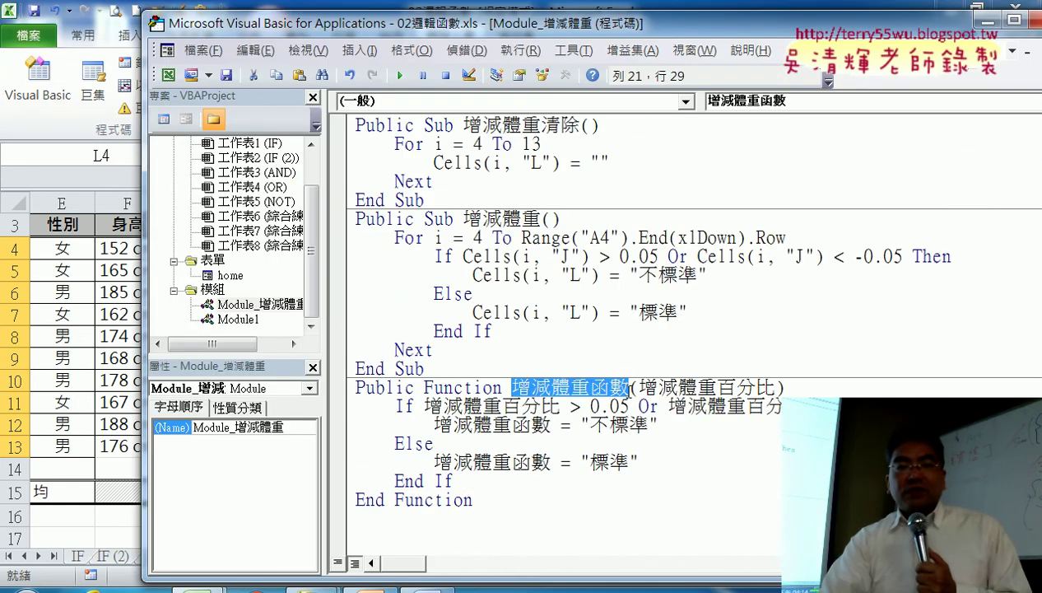
left_click(360, 50)
left_click(375, 73)
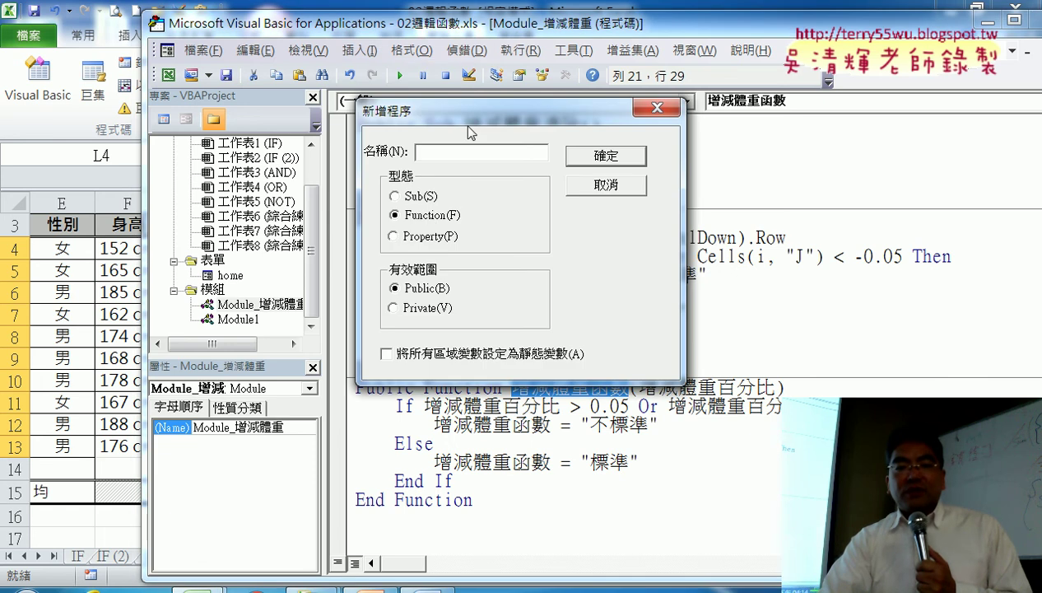
left_click_drag(470, 133, 511, 426)
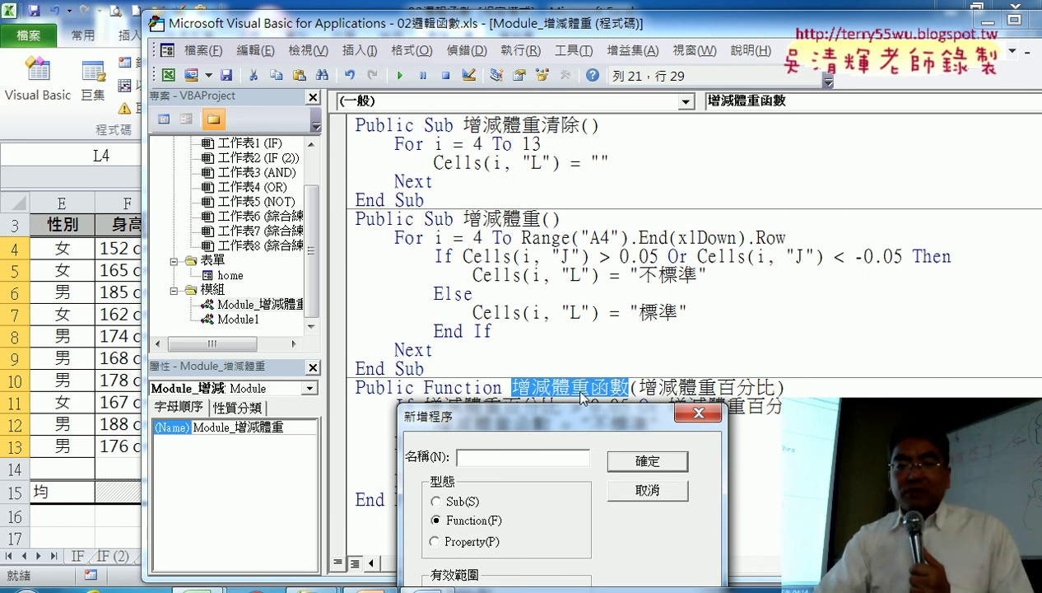
left_click(659, 492)
left_click_drag(788, 387, 452, 479)
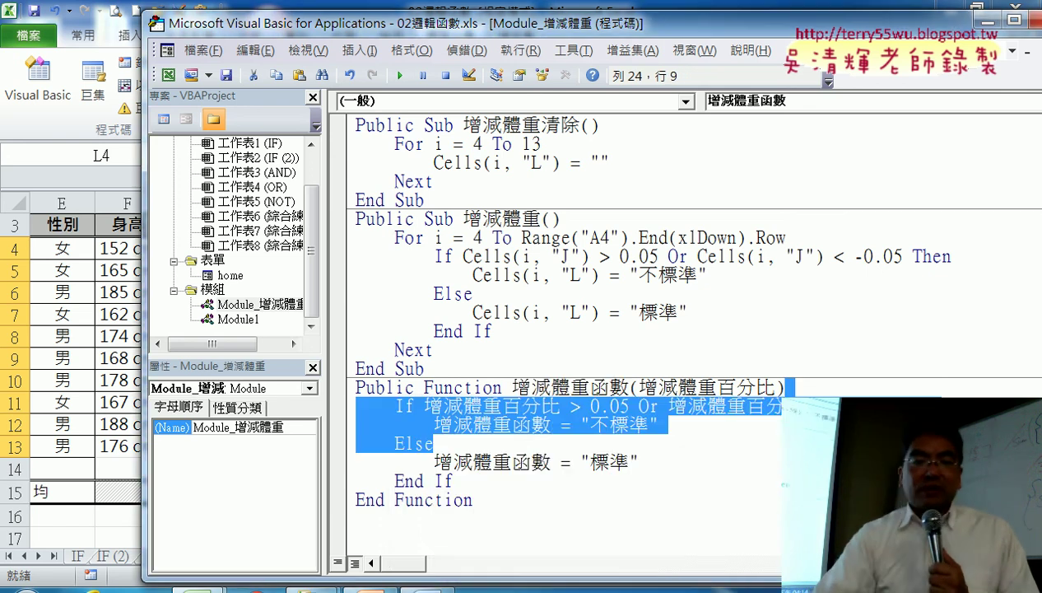
key("Delete")
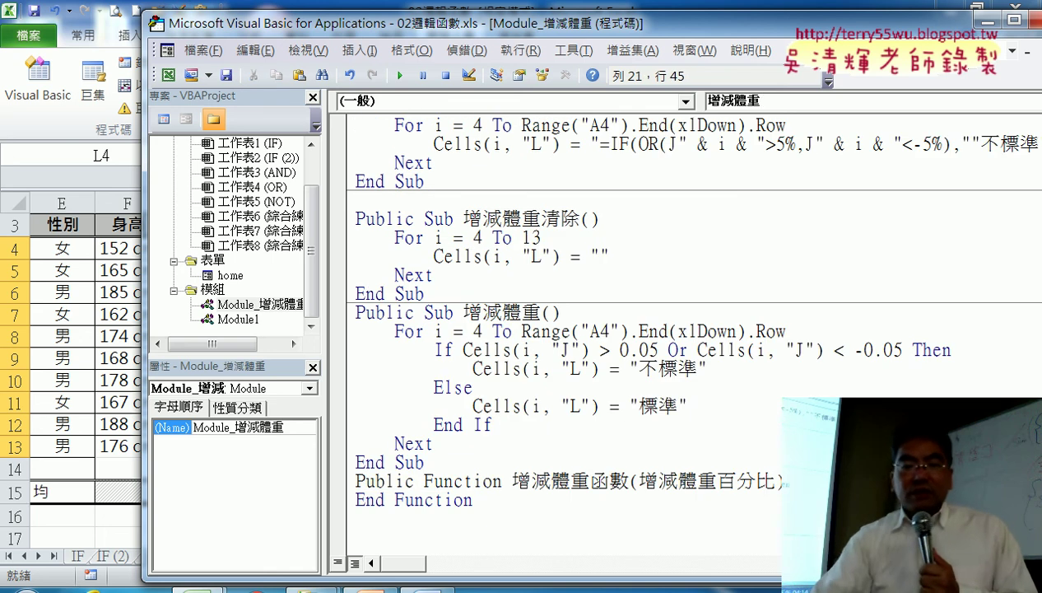
key("Return")
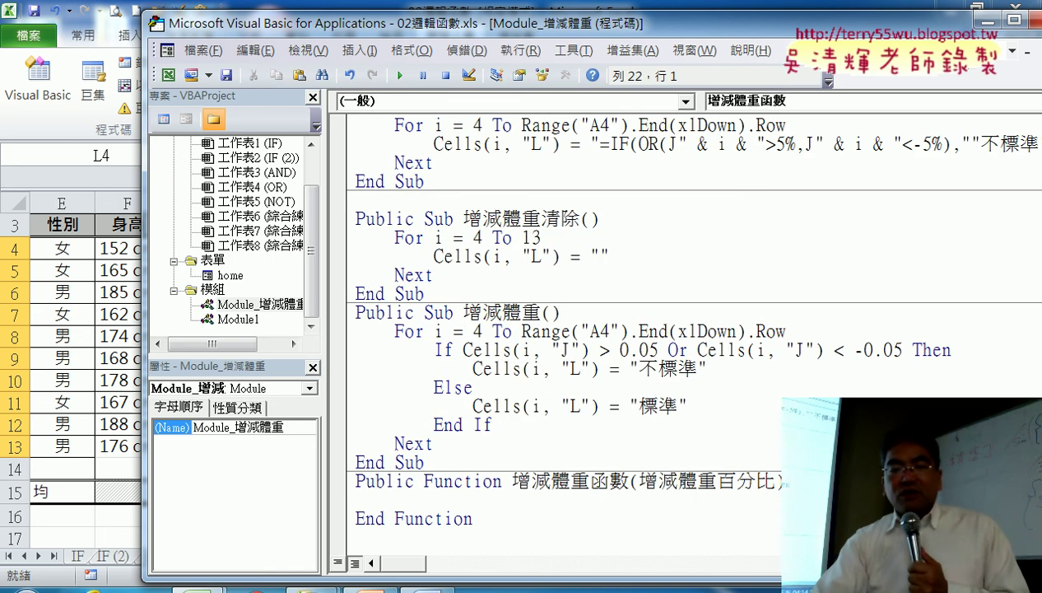
left_click_drag(640, 480, 778, 481)
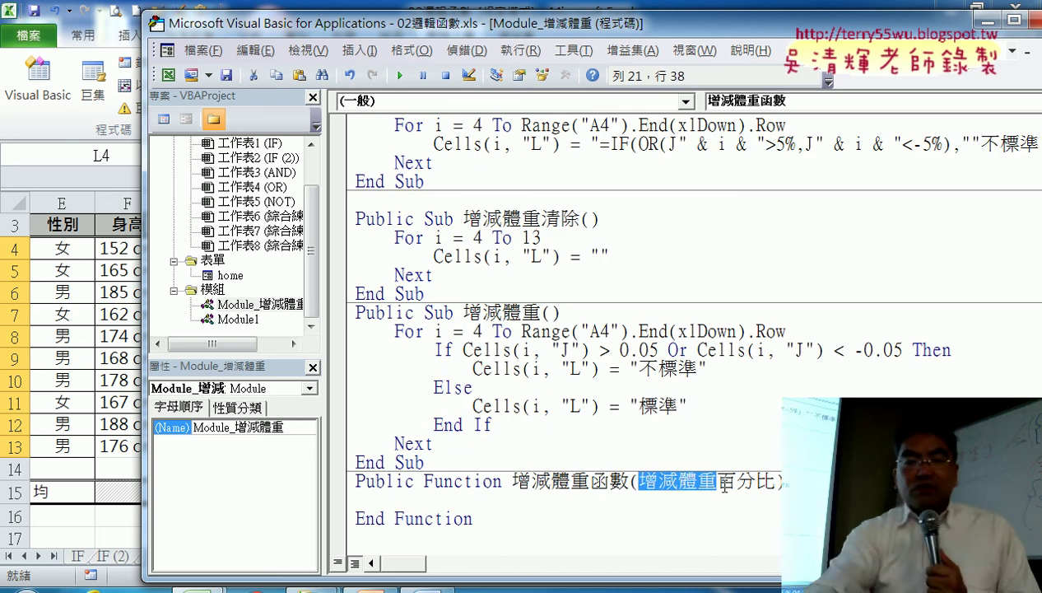
key("Delete")
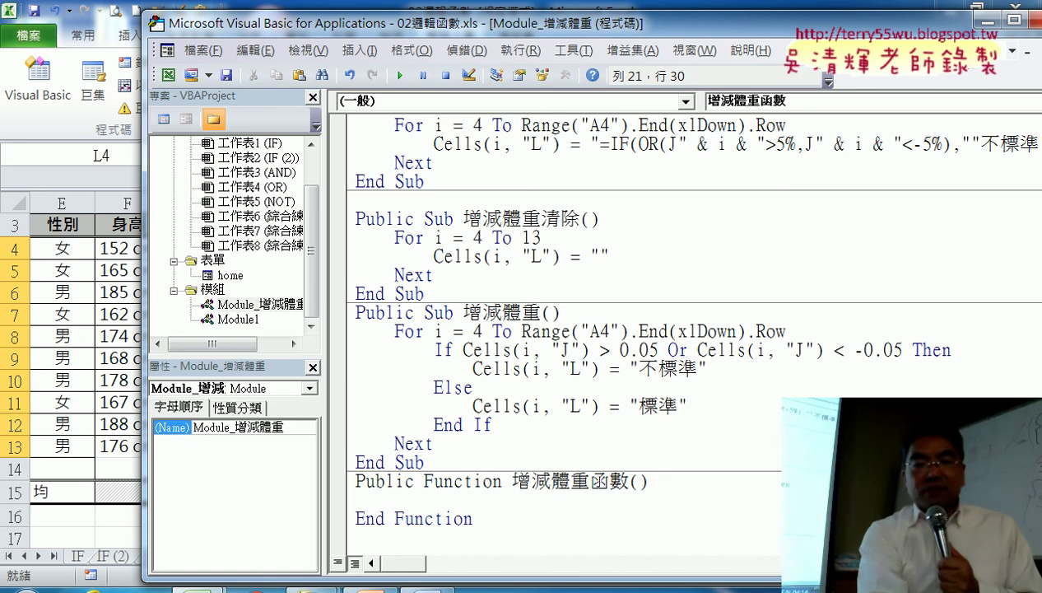
type("增減體重百分比")
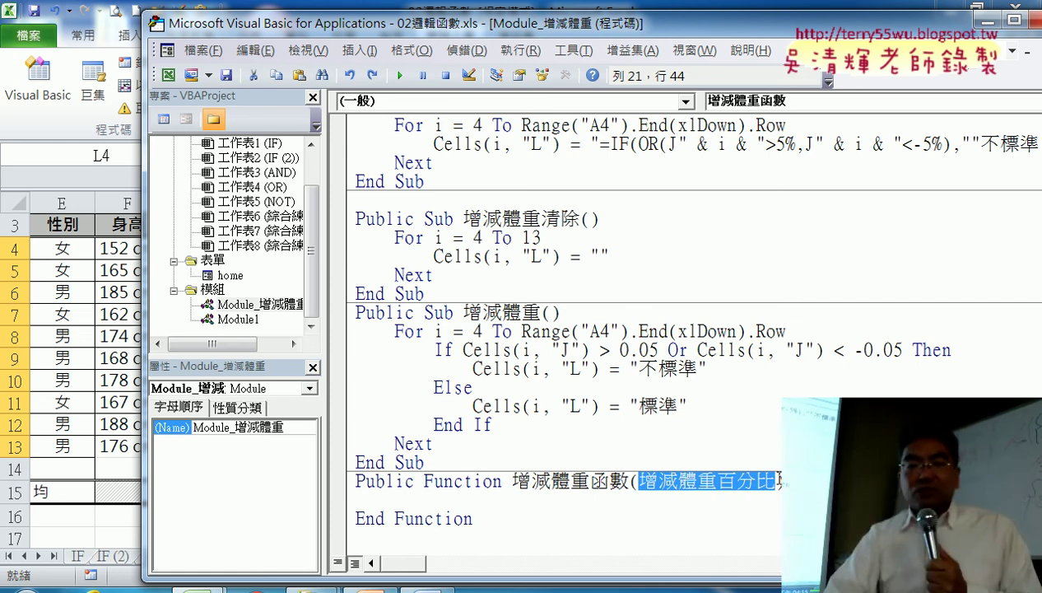
key("Right")
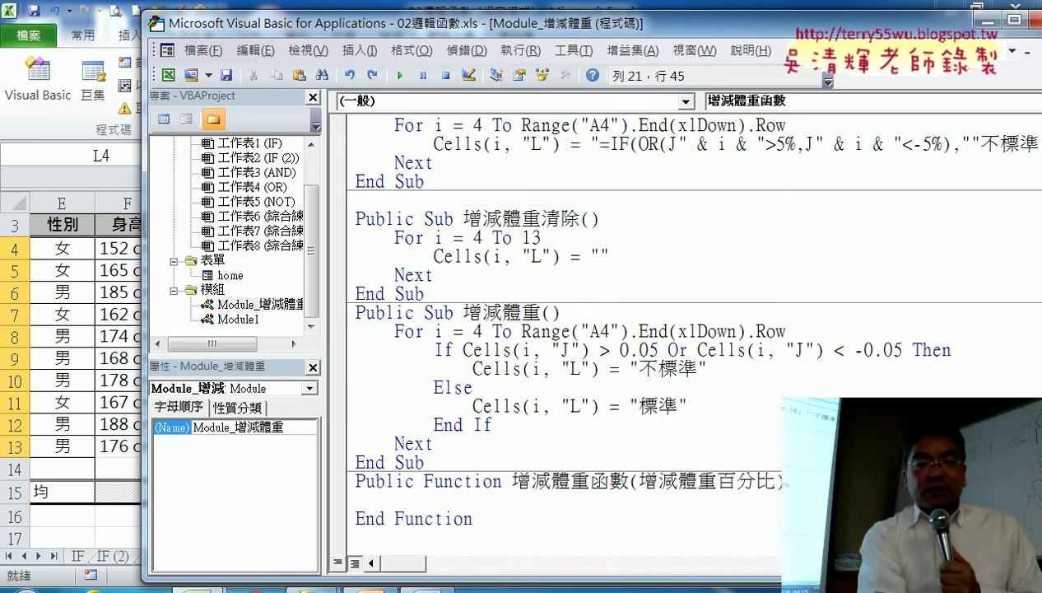
key("ctrl+z")
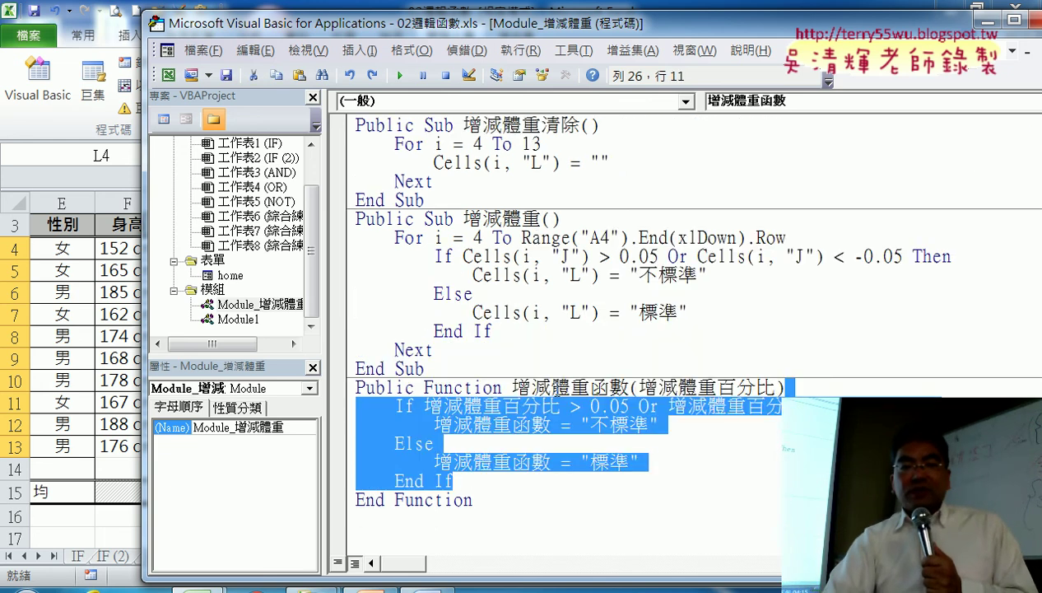
left_click(514, 372)
left_click_drag(396, 406, 457, 484)
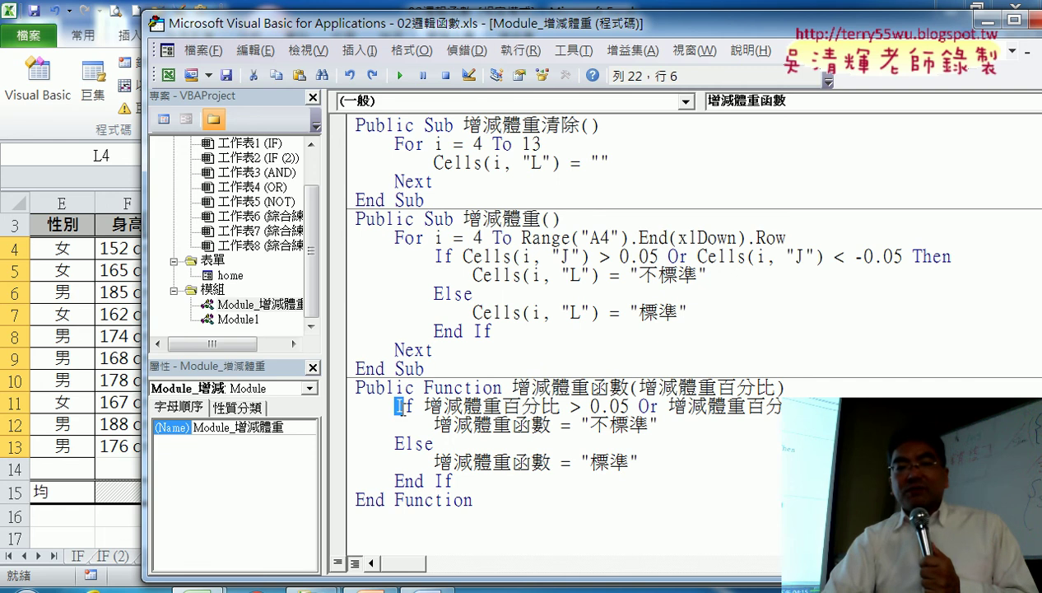
left_click(680, 387)
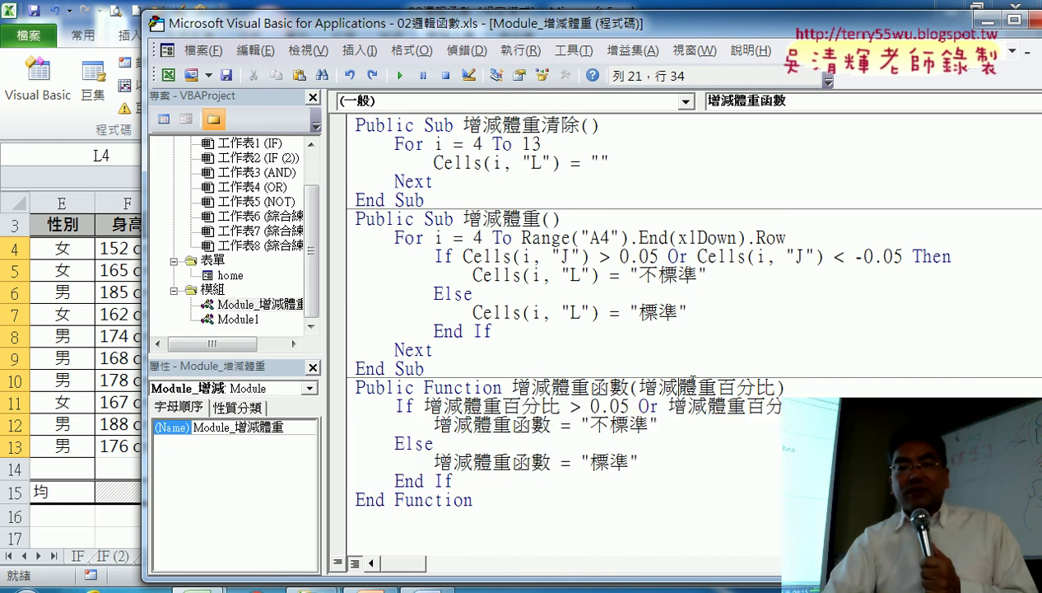
left_click_drag(423, 406, 562, 406)
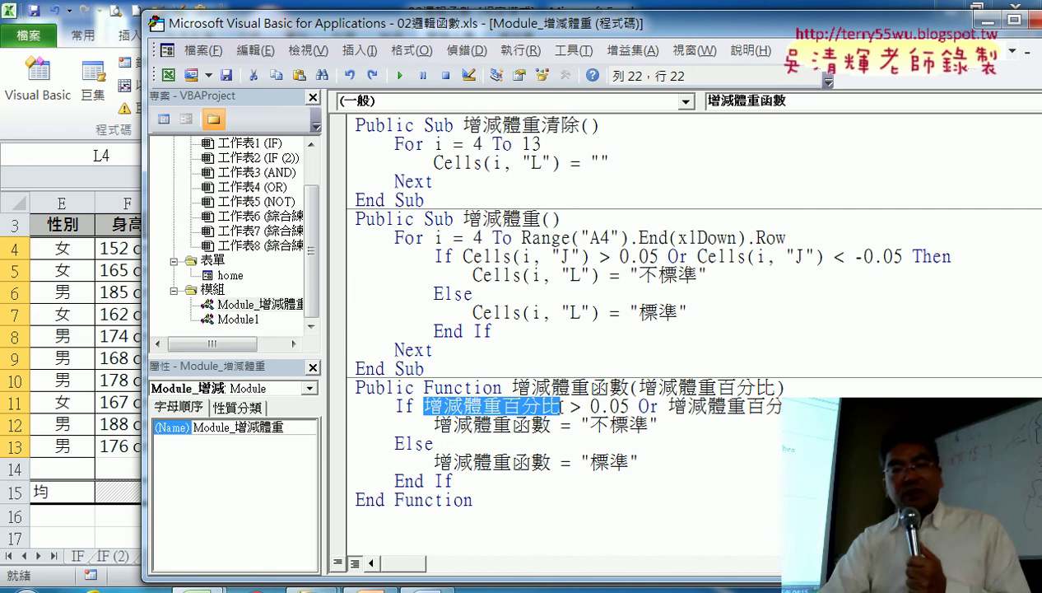
left_click(491, 504)
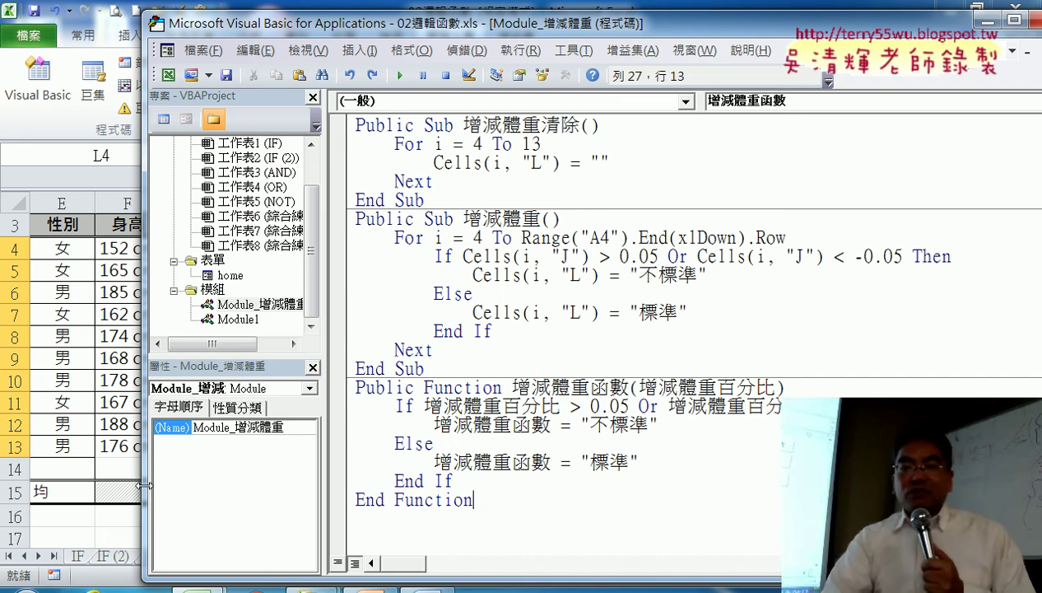
Run the 增減體重 macro from the worksheet and select the 不標準 results in L4:L8.
left_click(88, 305)
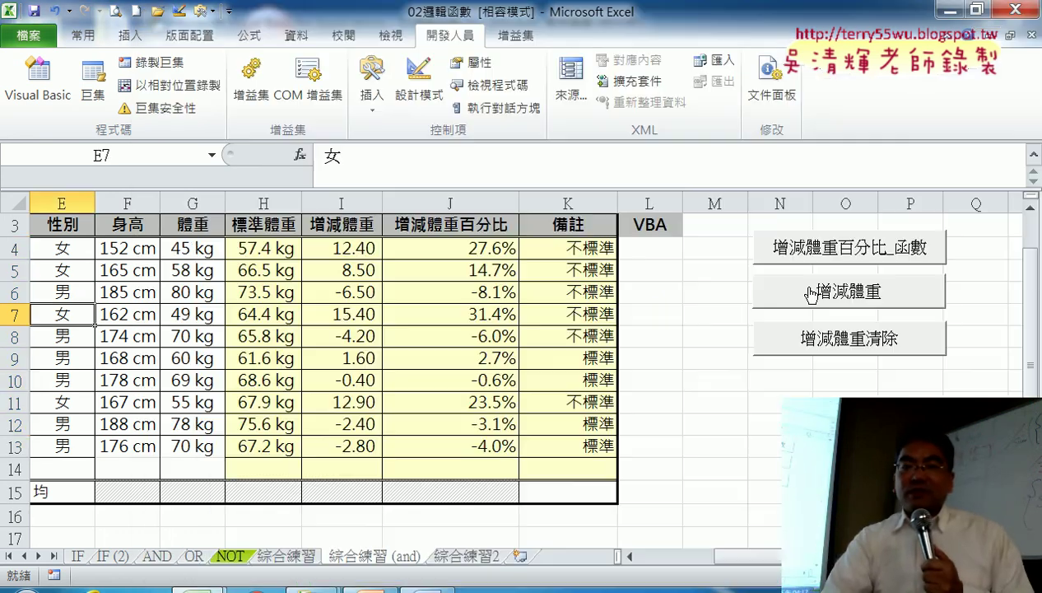
left_click(865, 297)
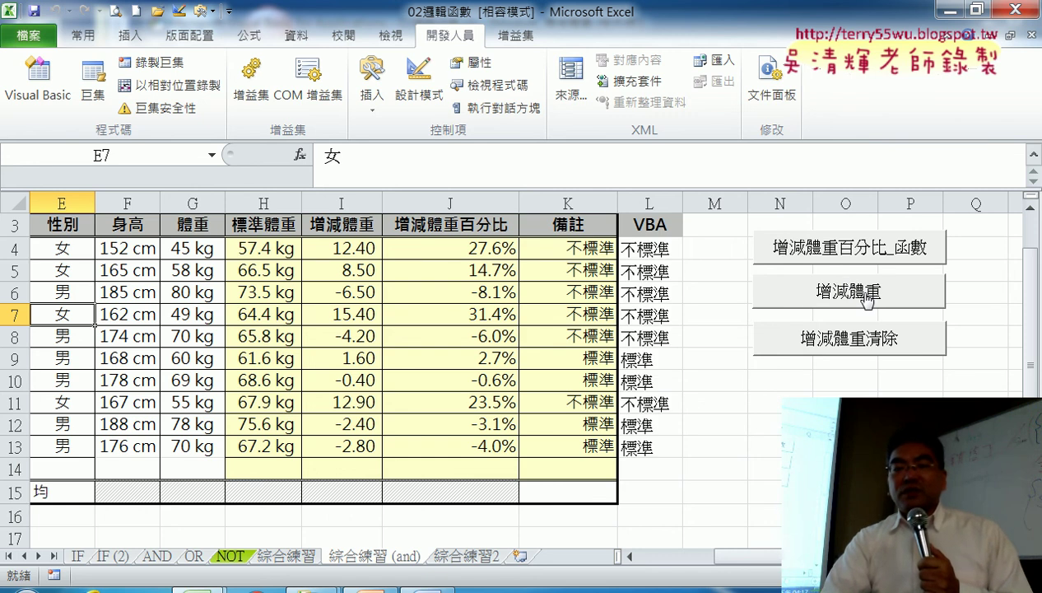
left_click_drag(630, 249, 639, 336)
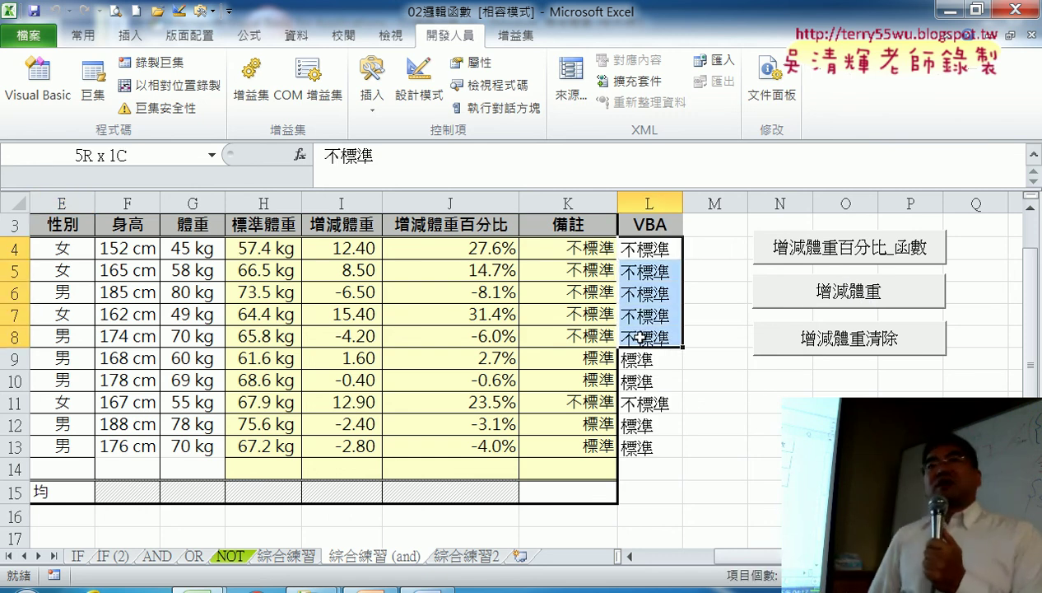